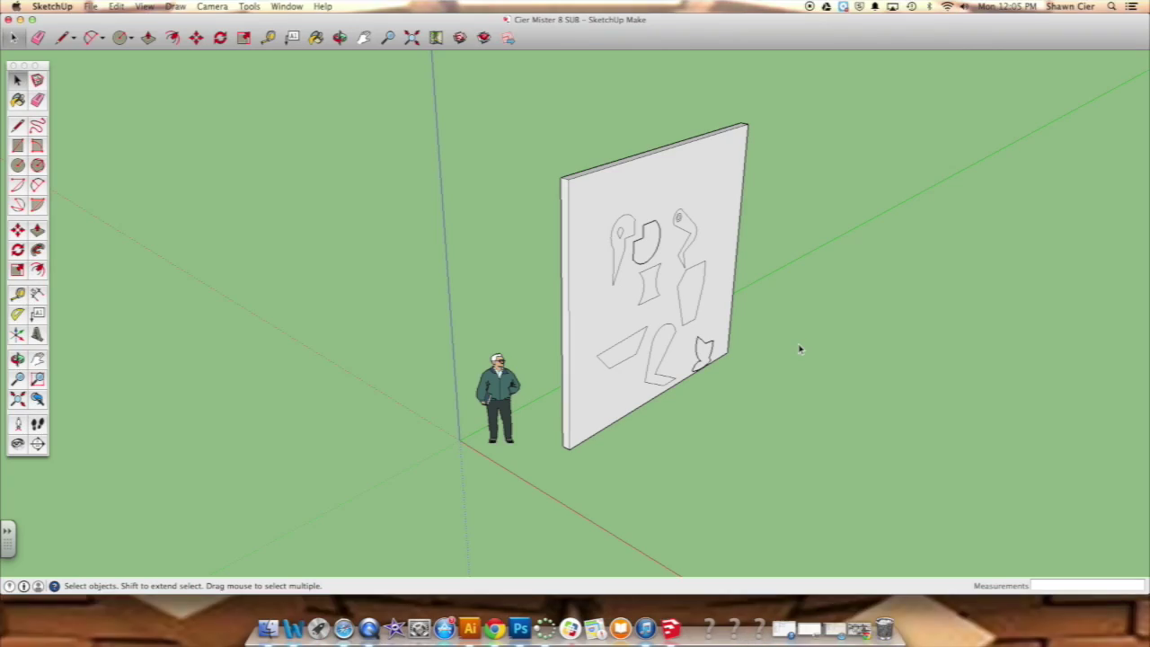
- Orbit the view until the panel with nine traced outlines faces the camera head-on
left_click(340, 38)
left_click_drag(488, 106, 579, 312)
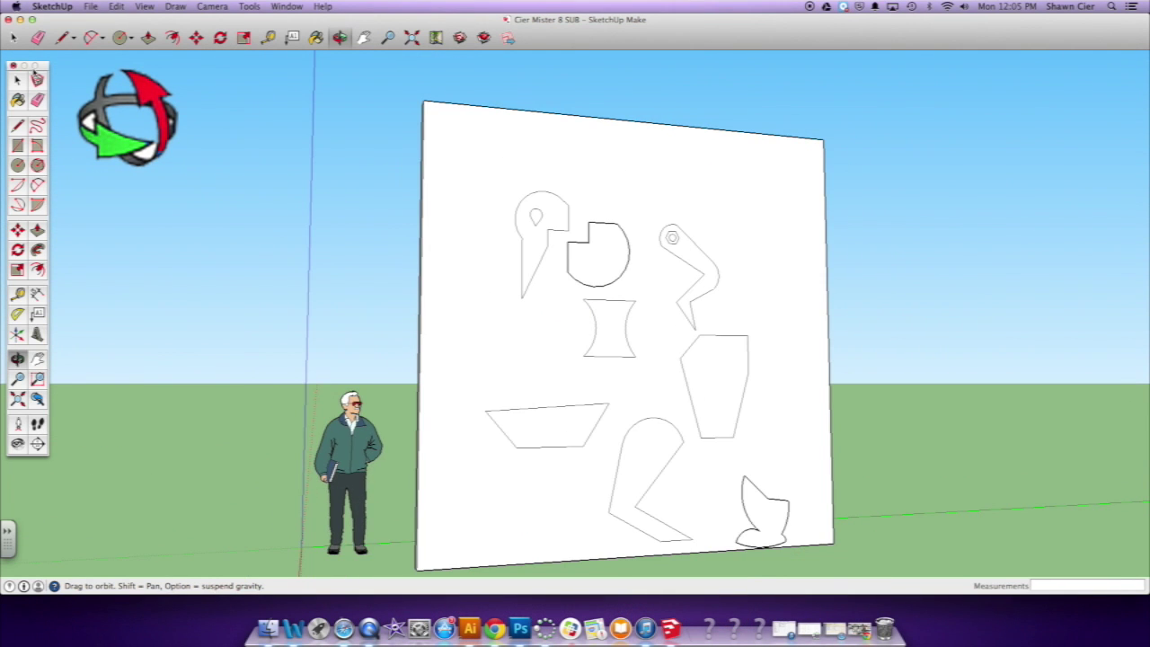
- Push/Pull the tapered trapezoid face outward into a 10 7/8" thick block
key("p")
left_click(152, 39)
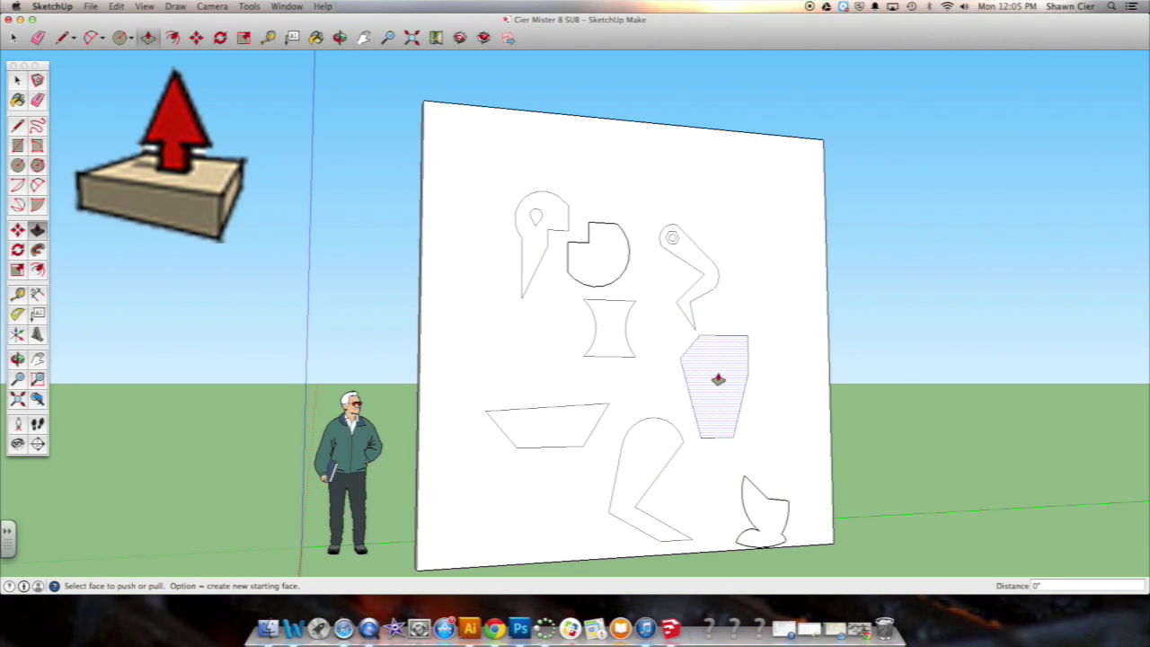
left_click(717, 379)
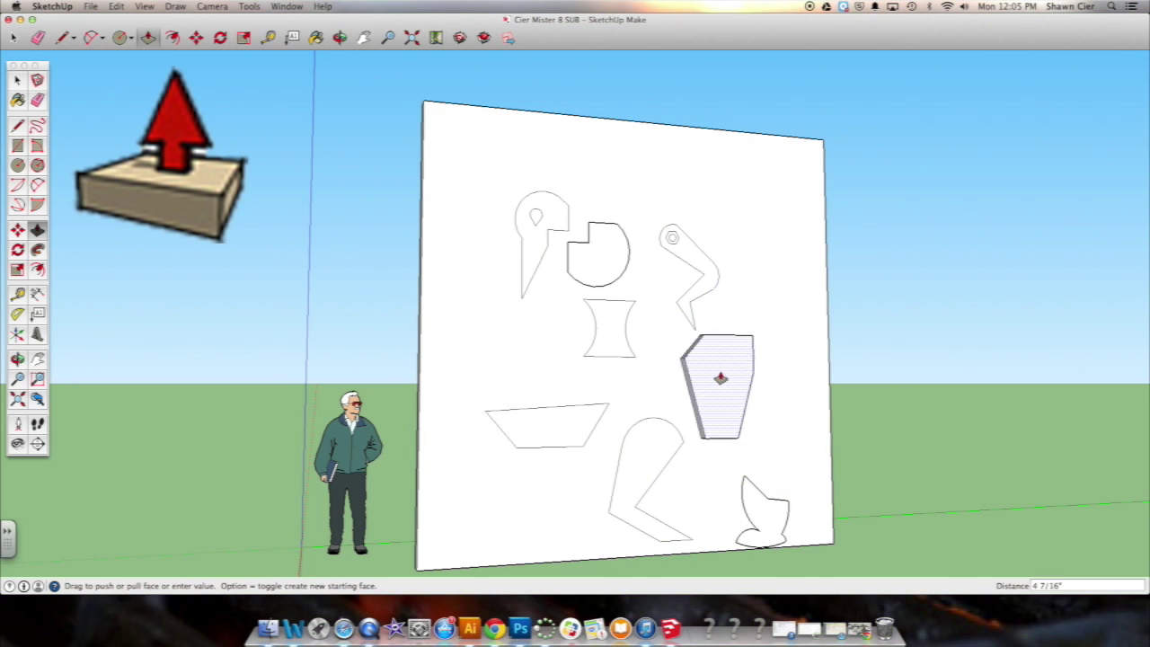
left_click(723, 378)
scroll(723, 378, "up", 4)
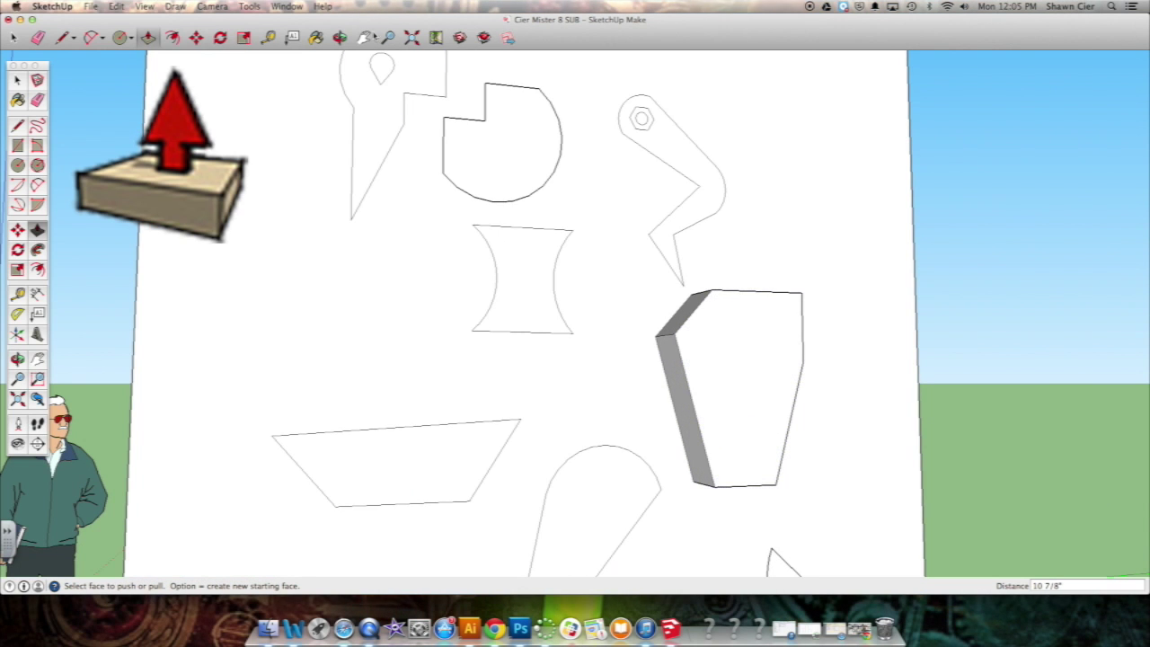
- Orbit around the extruded block to check it sideways and edge-on, then return to front
middle_click(480, 182)
middle_click_drag(479, 182, 378, 288)
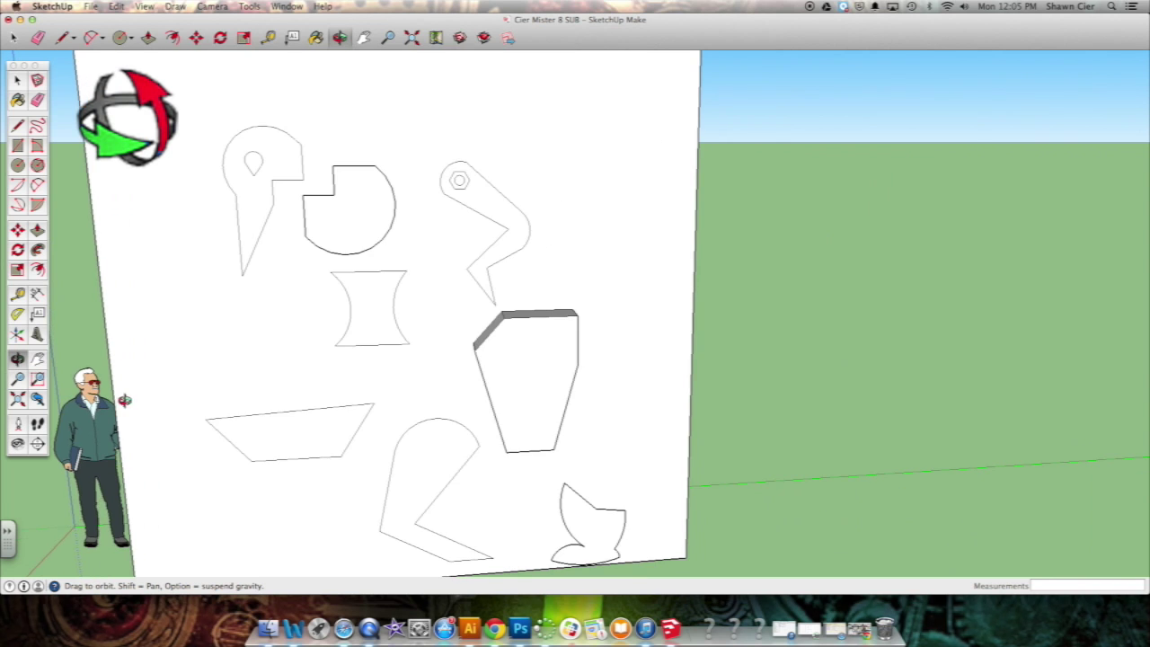
middle_click_drag(125, 399, 501, 326)
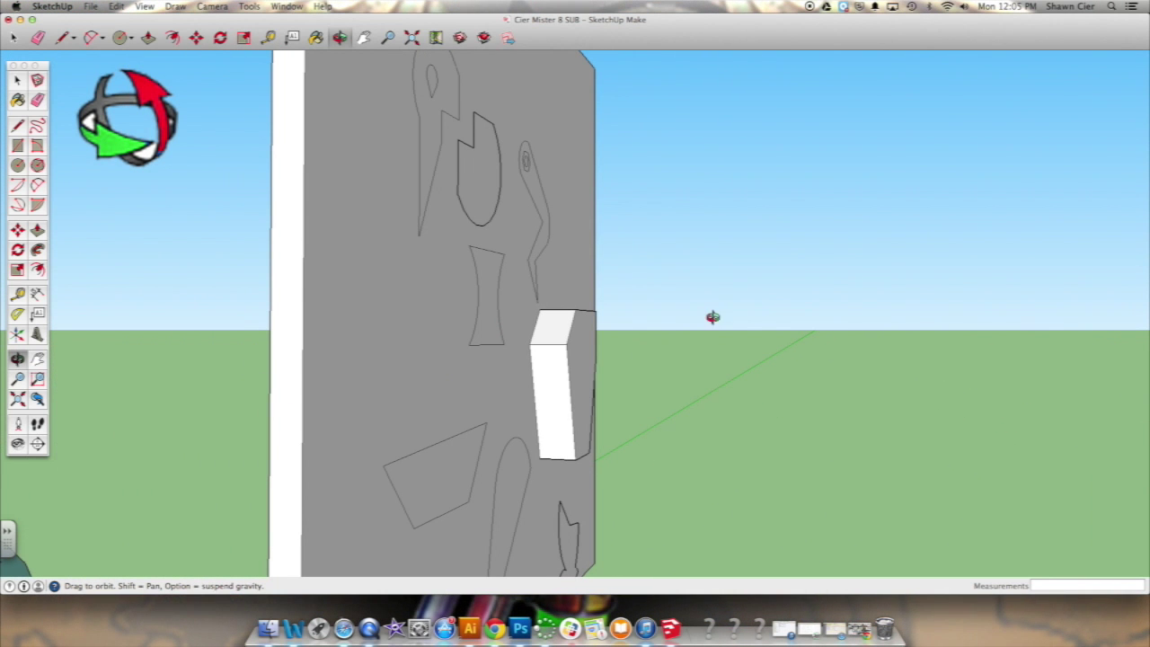
middle_click_drag(591, 365, 551, 403)
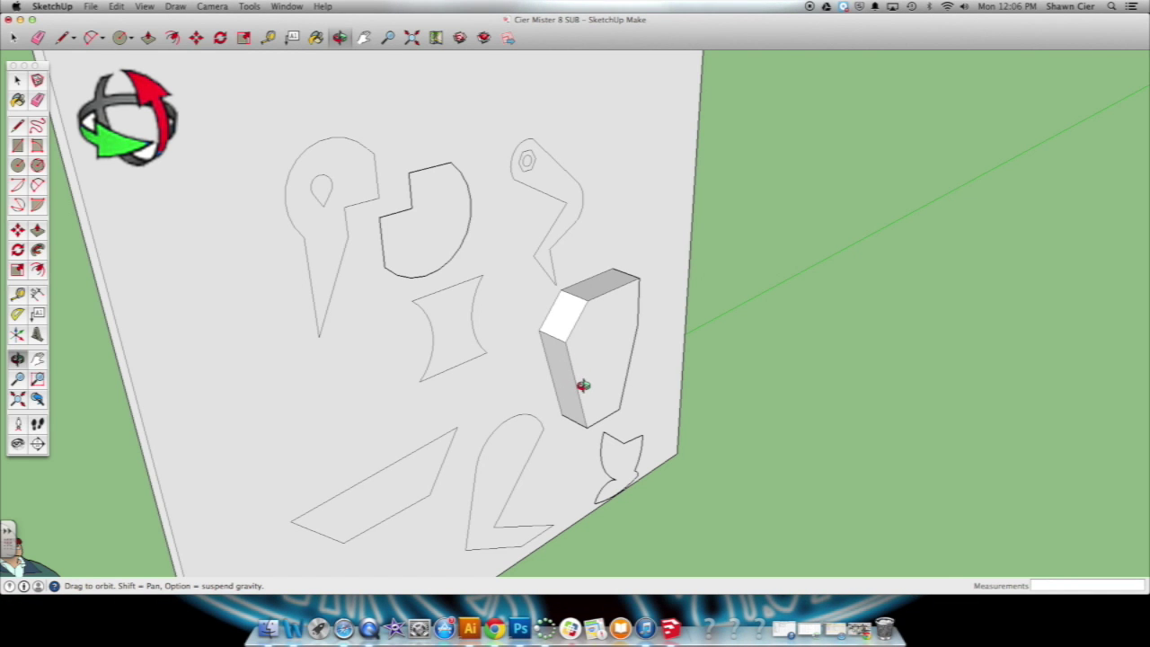
left_click_drag(583, 385, 581, 388)
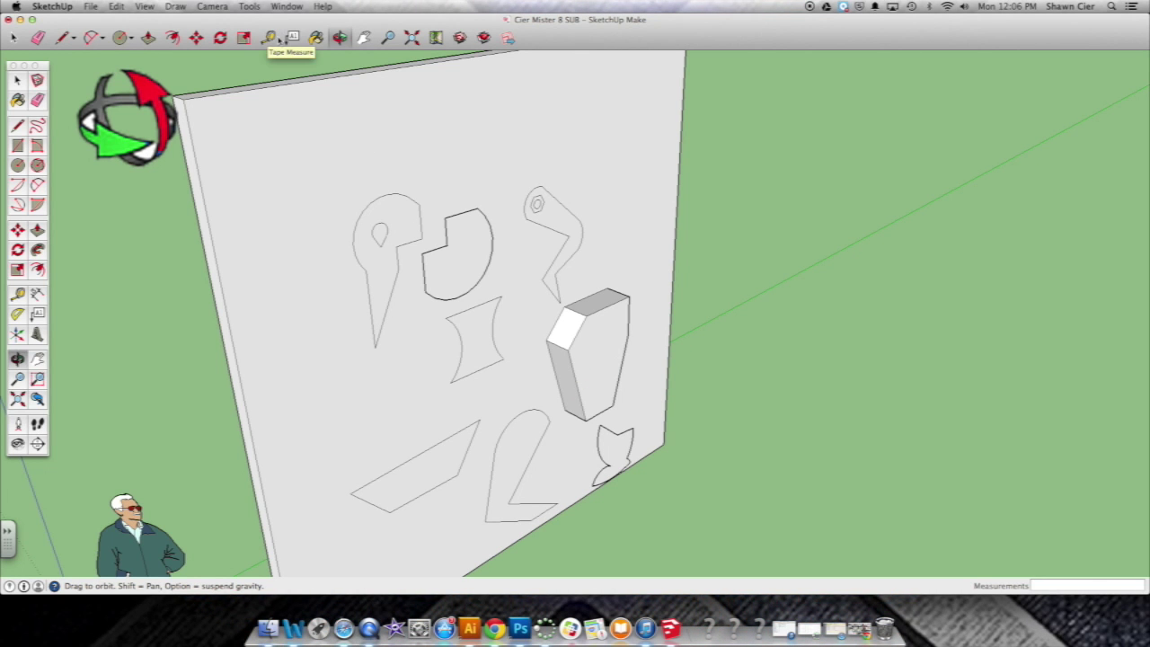
left_click(269, 37)
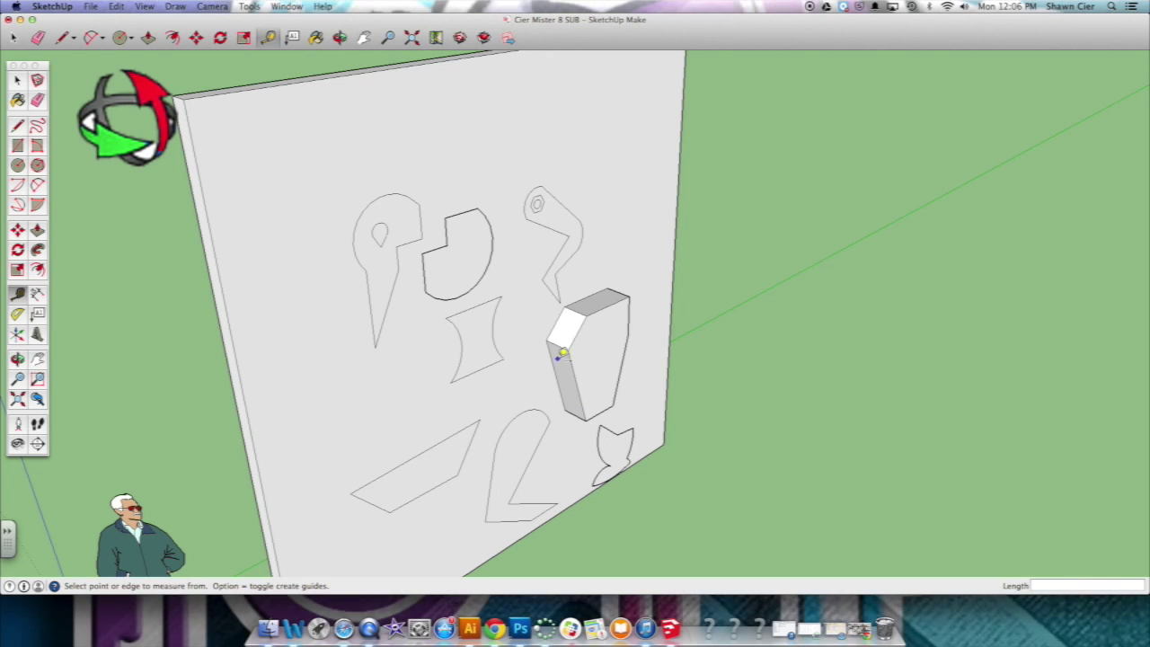
left_click(551, 363)
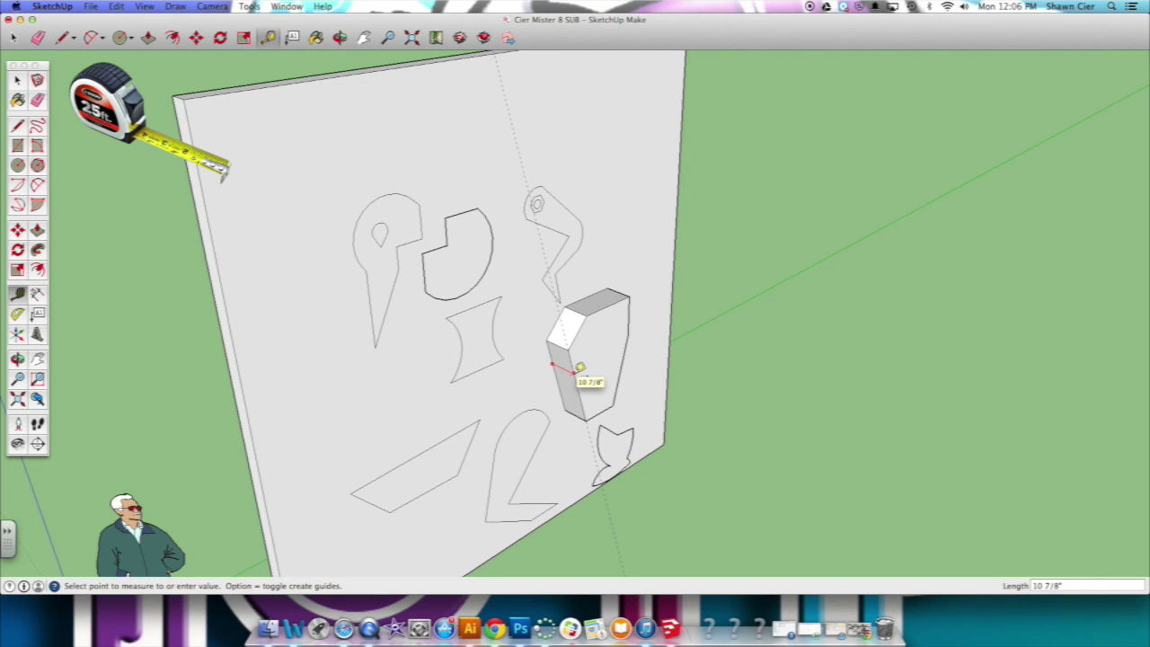
key("Escape")
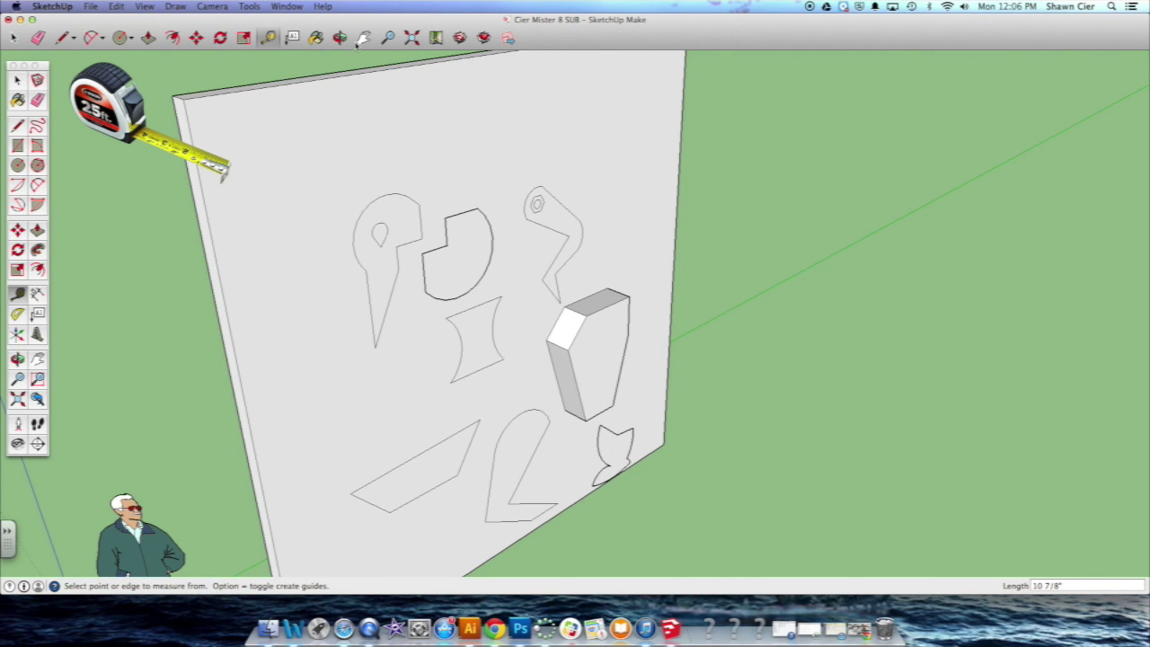
left_click(148, 36)
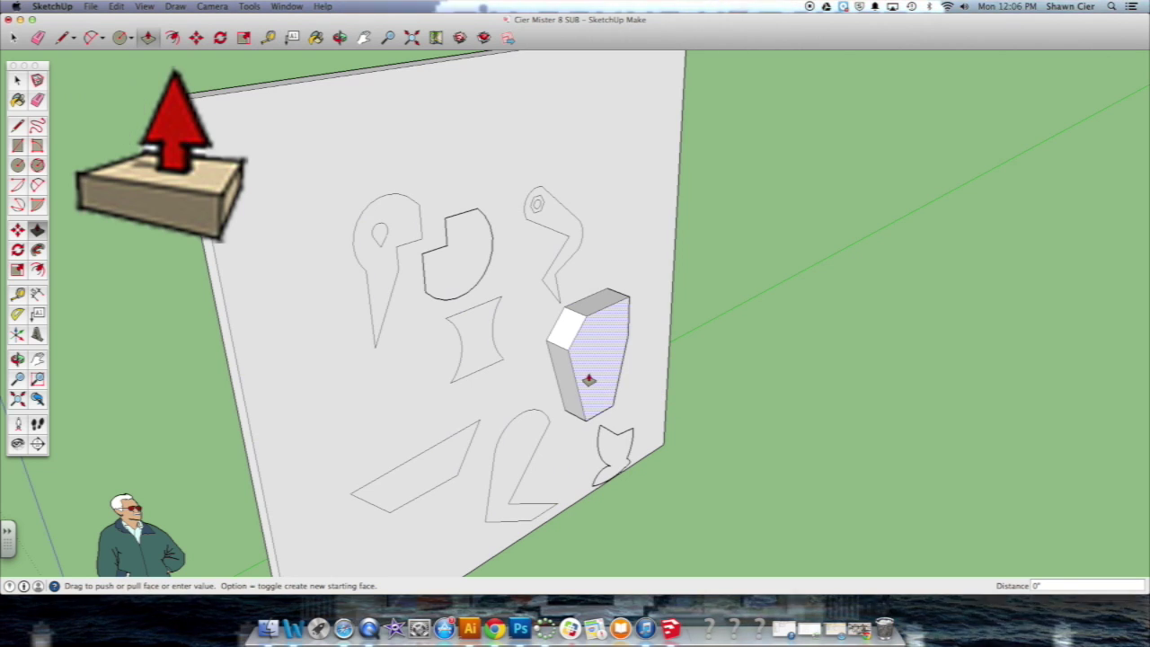
- Push the block's front face back in by -1/2" and return to Select
left_click(588, 380)
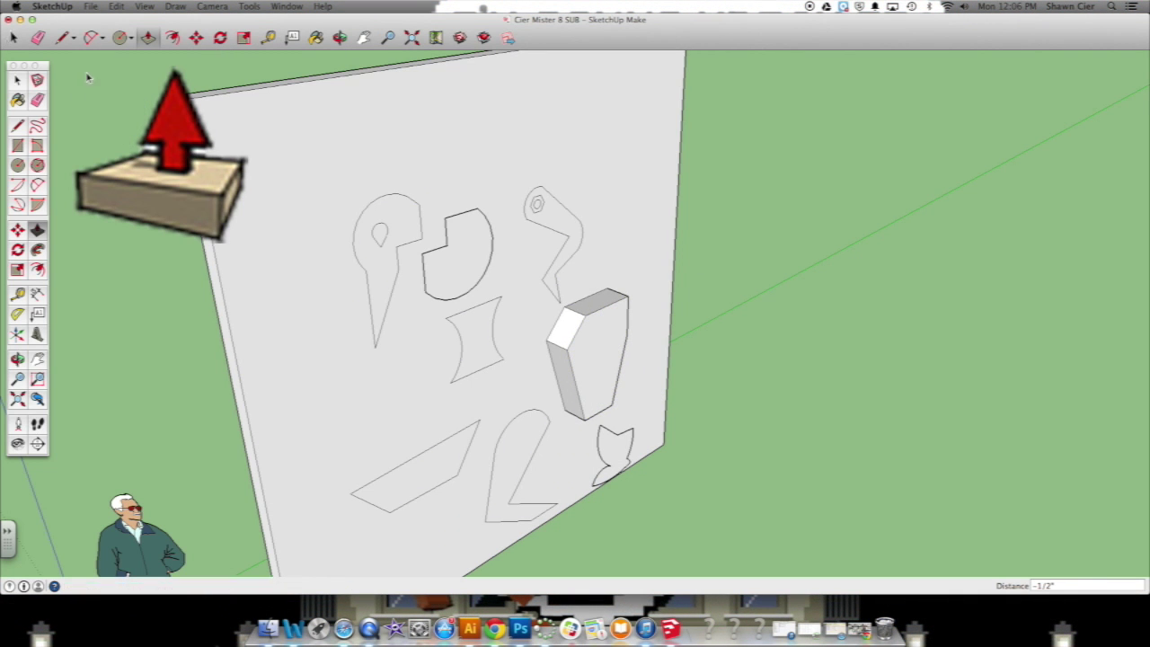
key("space")
key("s")
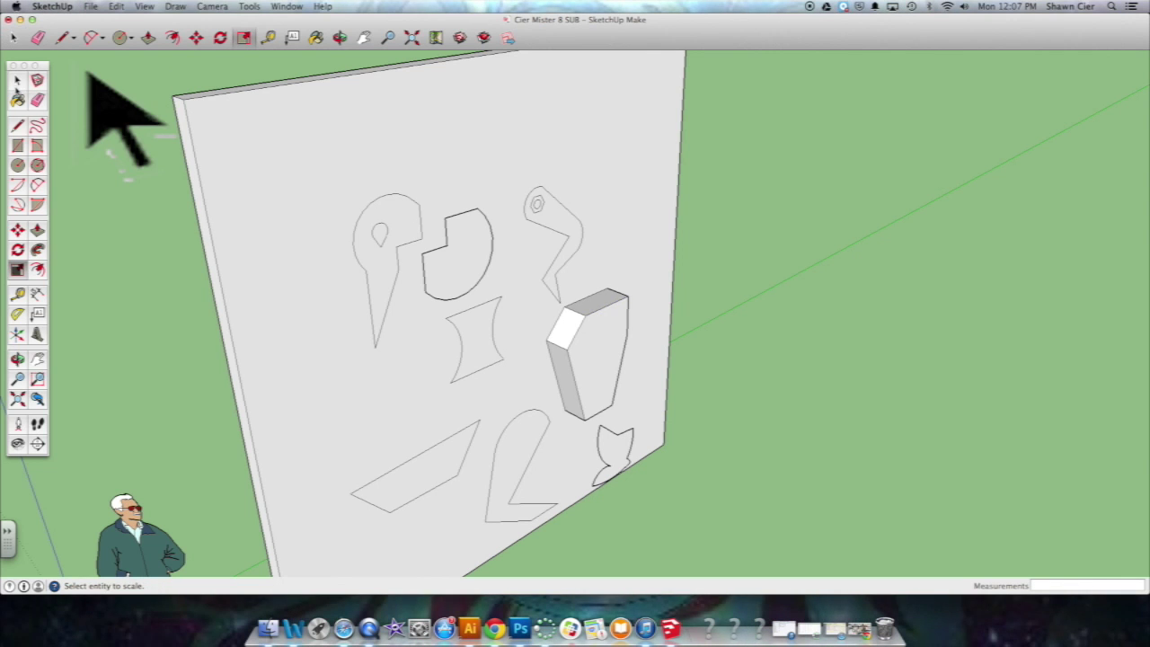
key("space")
- Scale the block's front face to about 0.93 from its corners so the sides bevel inward
left_click(590, 368)
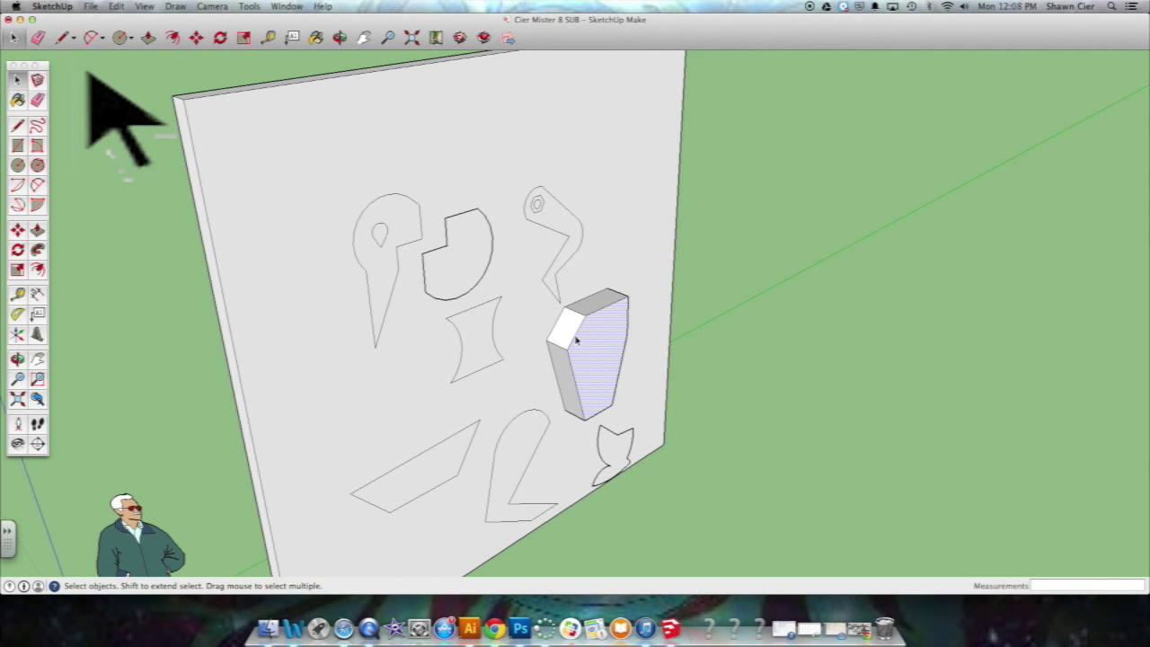
left_click(599, 313)
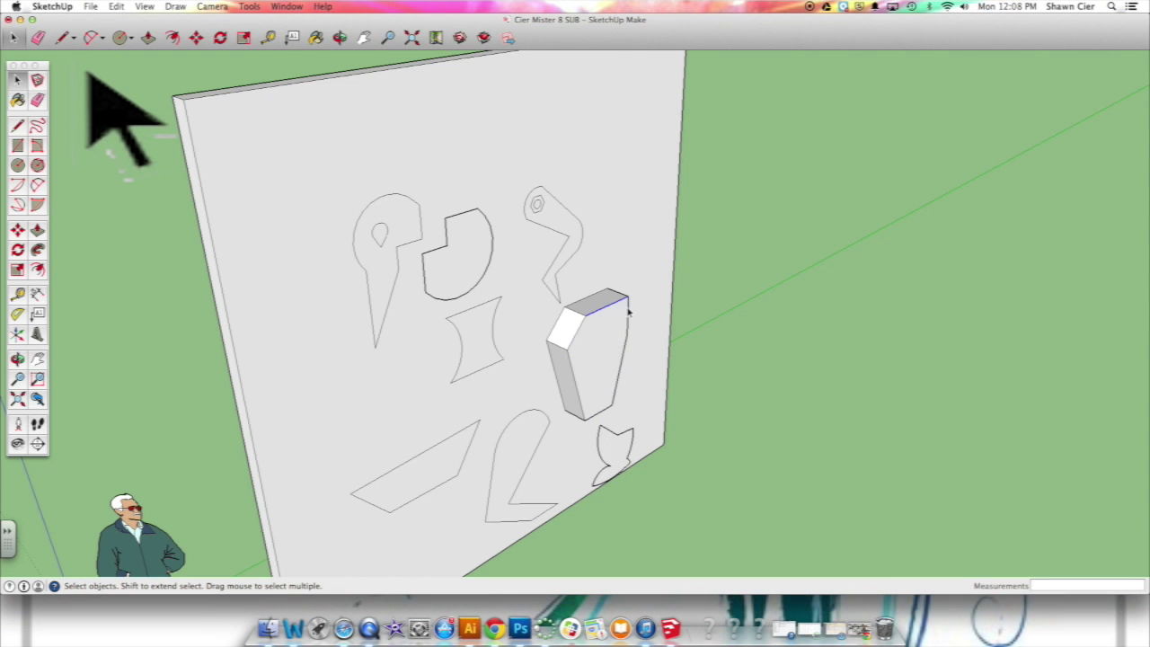
left_click(597, 353)
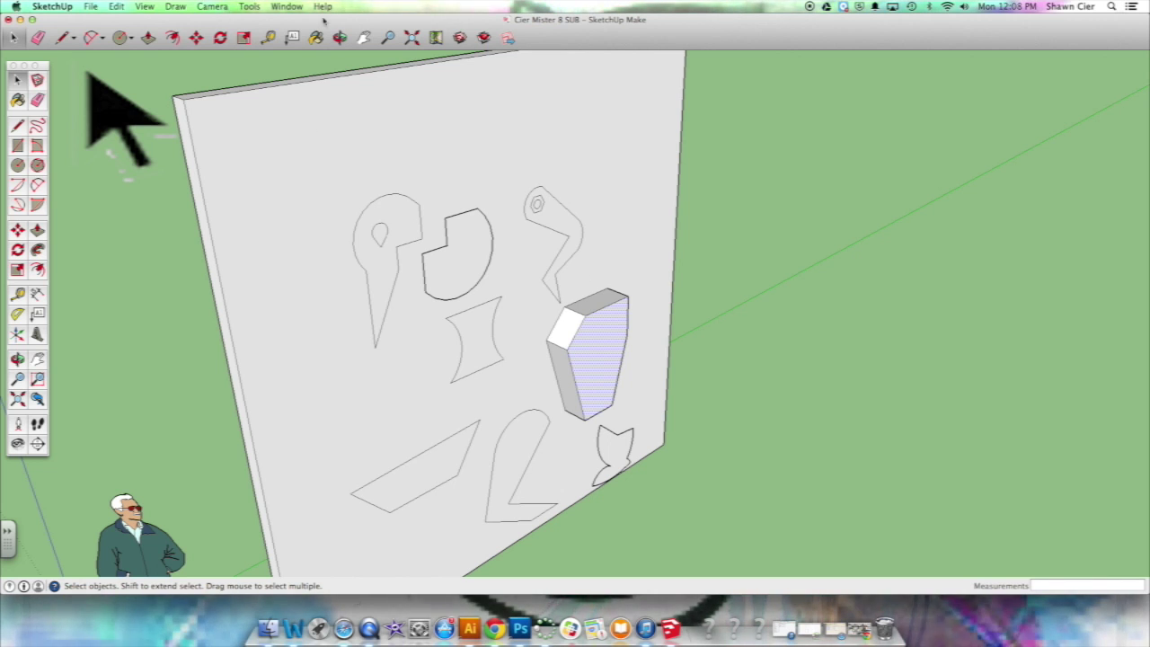
left_click(263, 7)
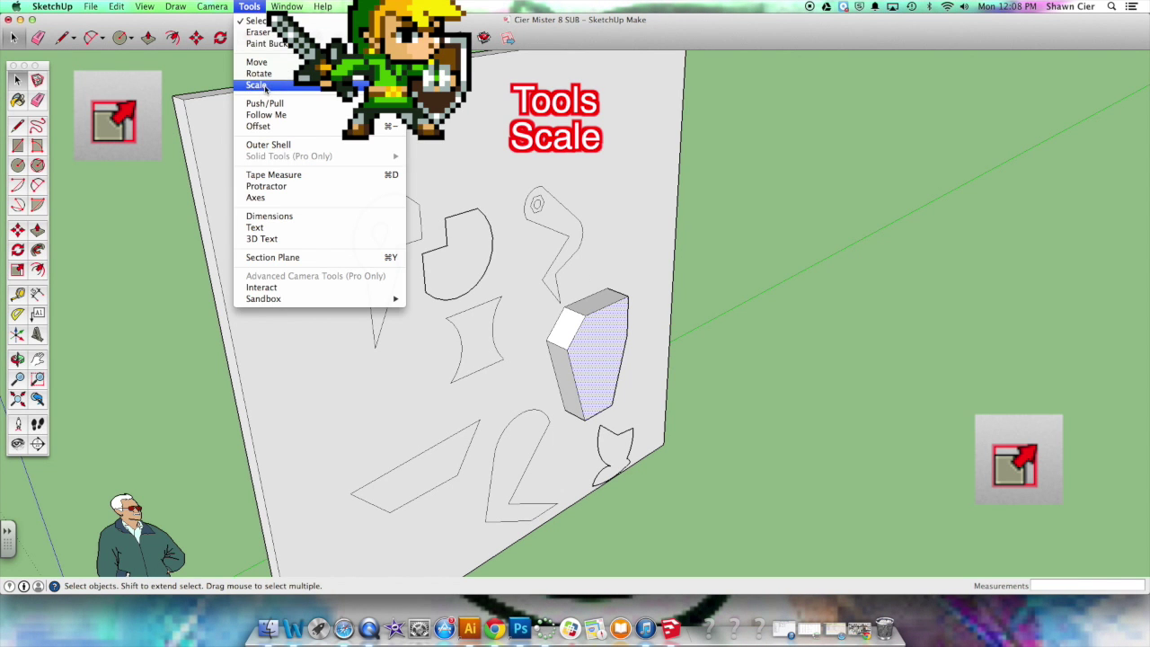
left_click(269, 77)
left_click_drag(628, 296, 626, 299)
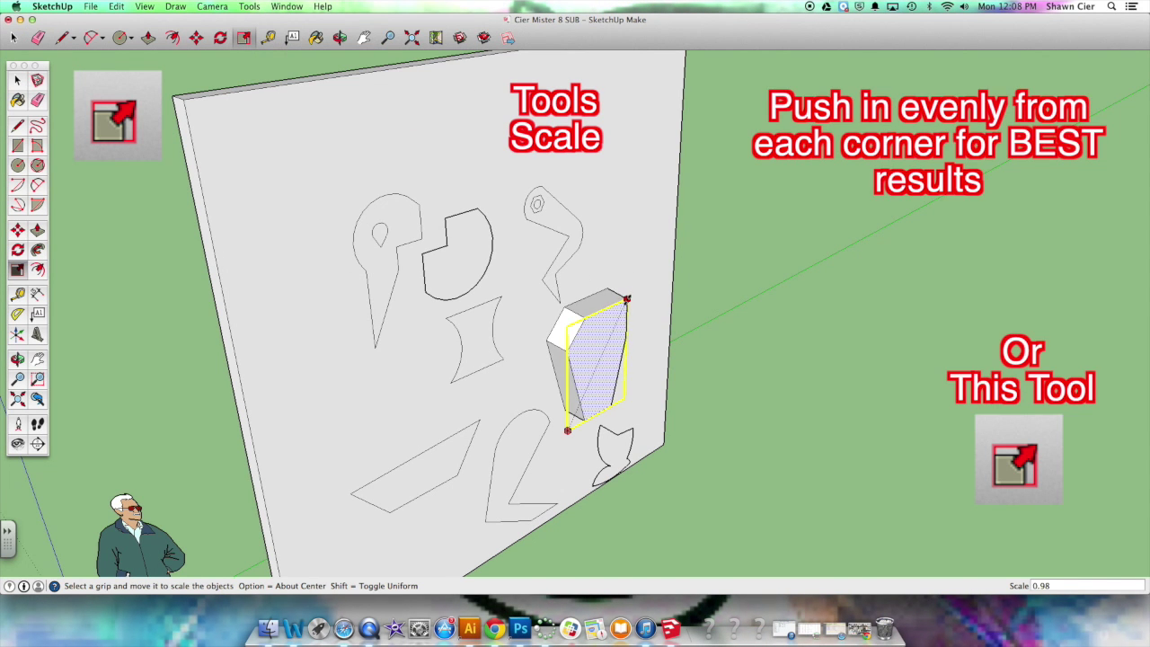
left_click_drag(566, 430, 569, 426)
left_click_drag(623, 395, 620, 393)
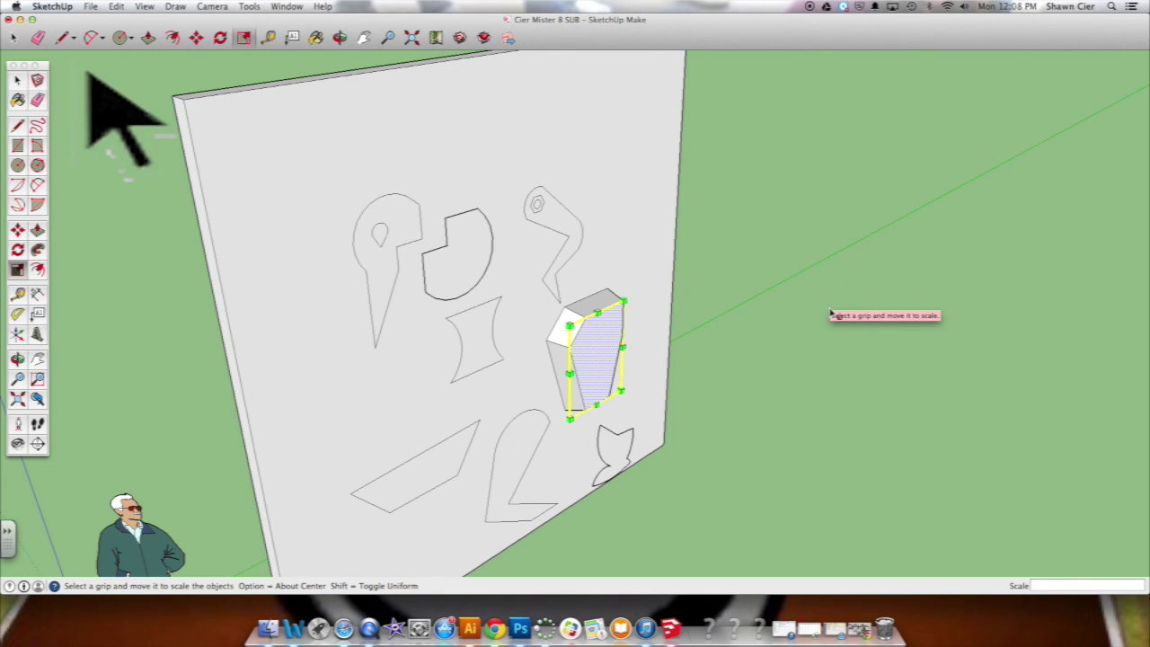
key("space")
left_click(937, 252)
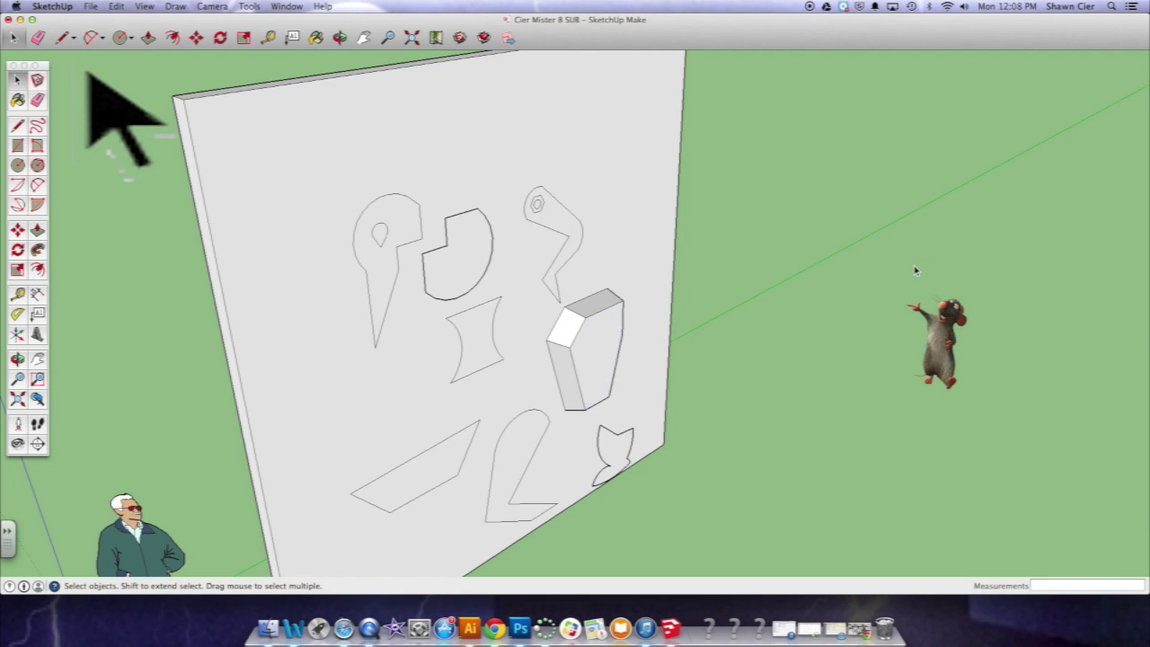
- Pull the block's tapered front face out another 4" into a straight-sided section
left_click(548, 199)
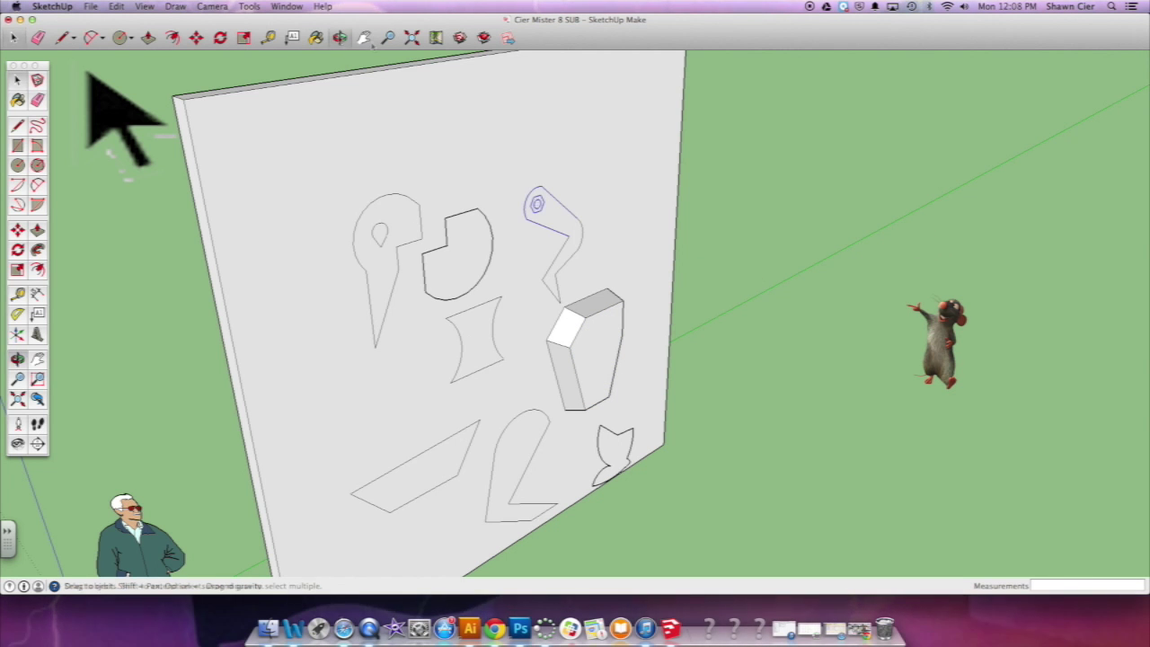
key("o")
left_click_drag(557, 426, 270, 341)
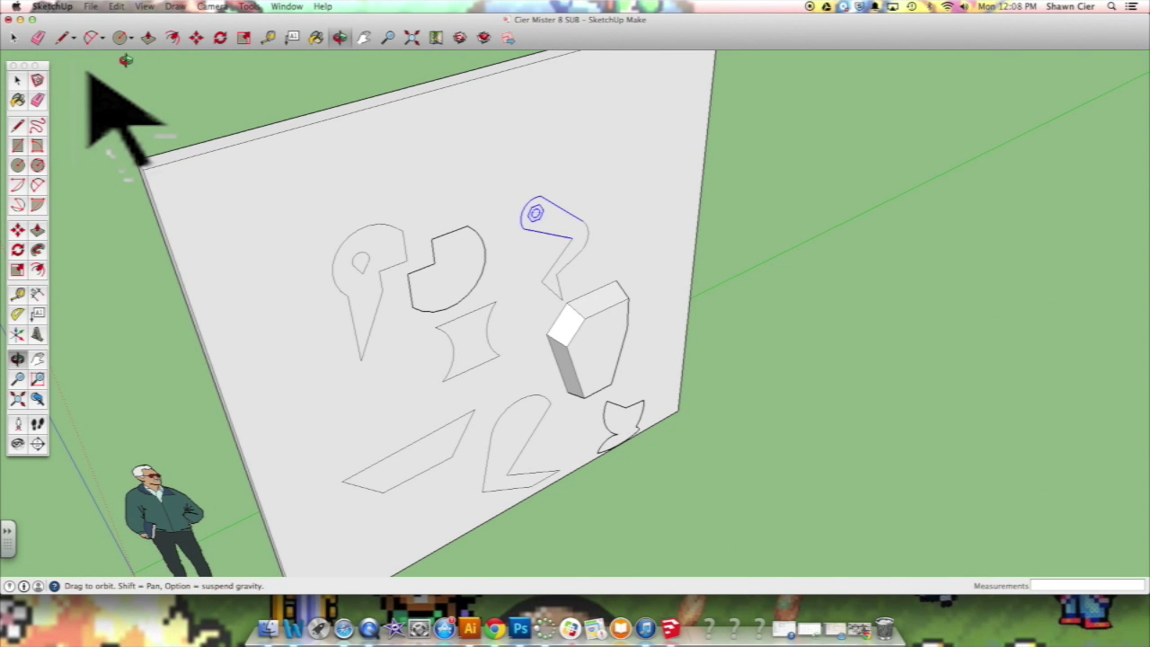
left_click(148, 36)
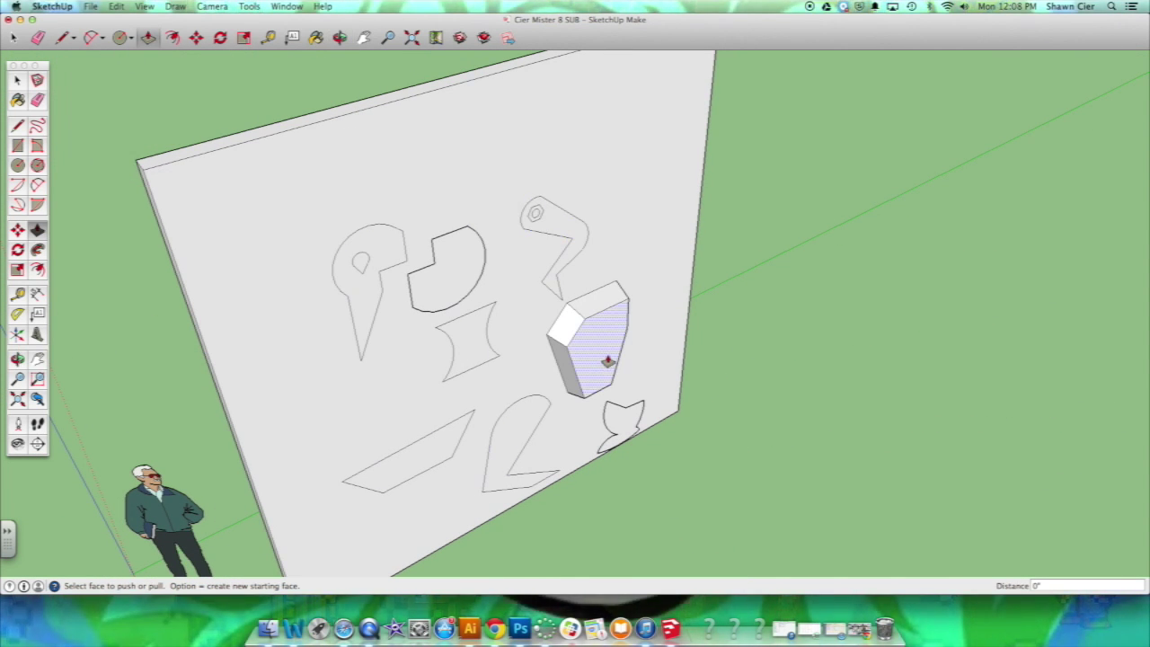
left_click(603, 355)
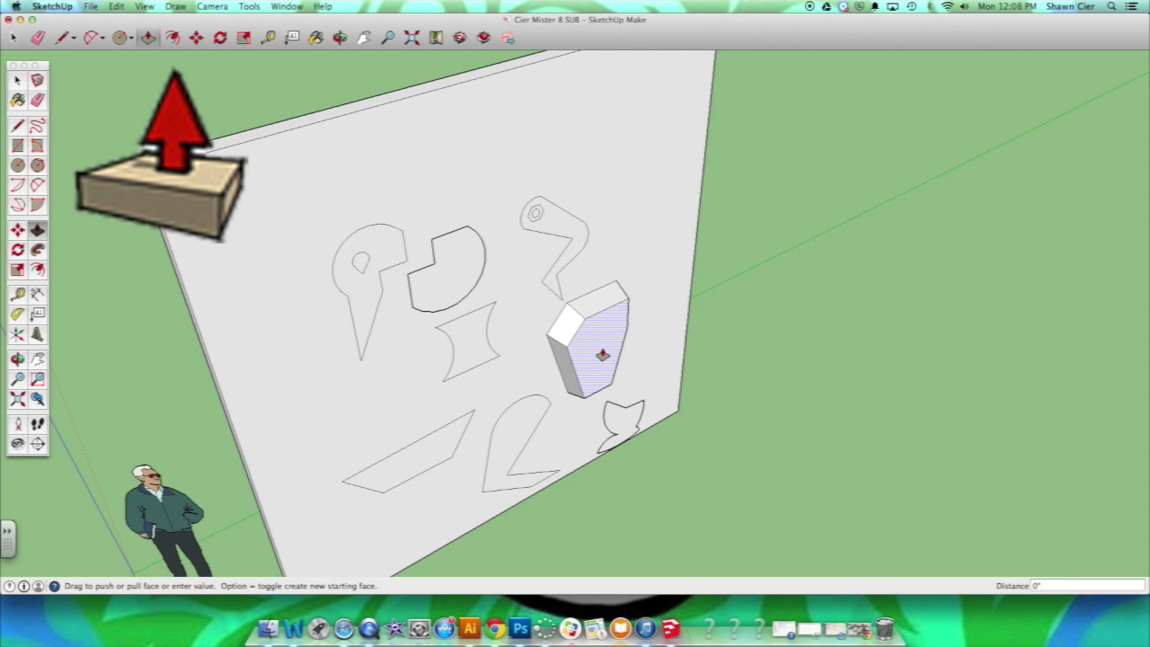
type("4")
key("Return")
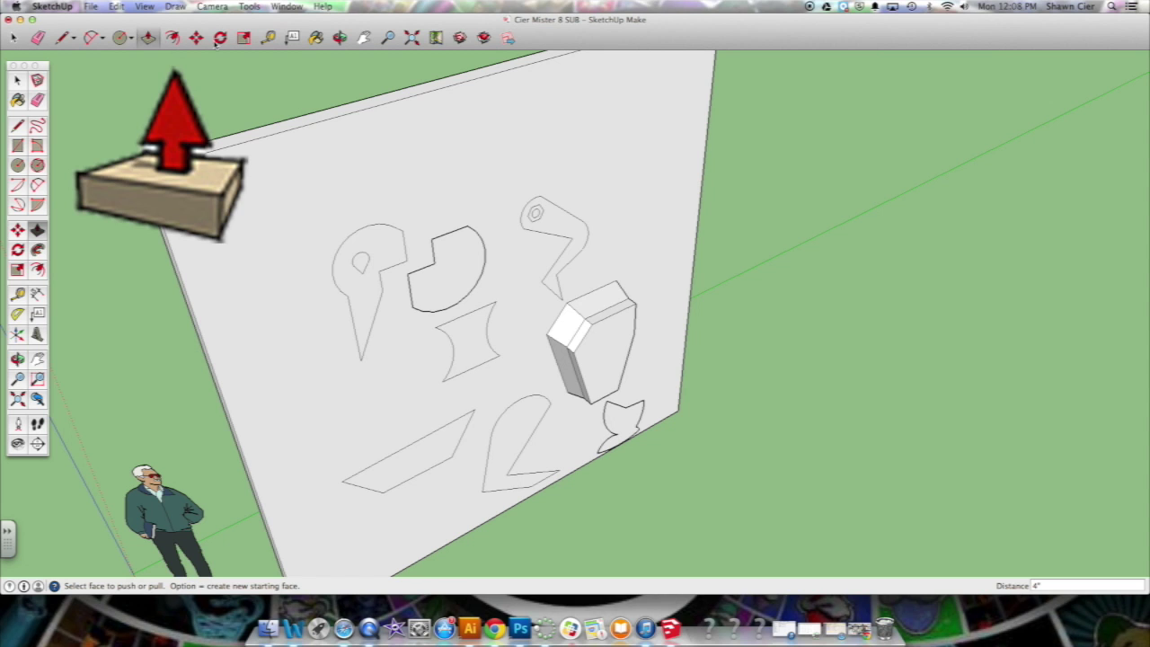
key("space")
- Scale the prism's front face inward from its top-right and lower-right corners
left_click(616, 369)
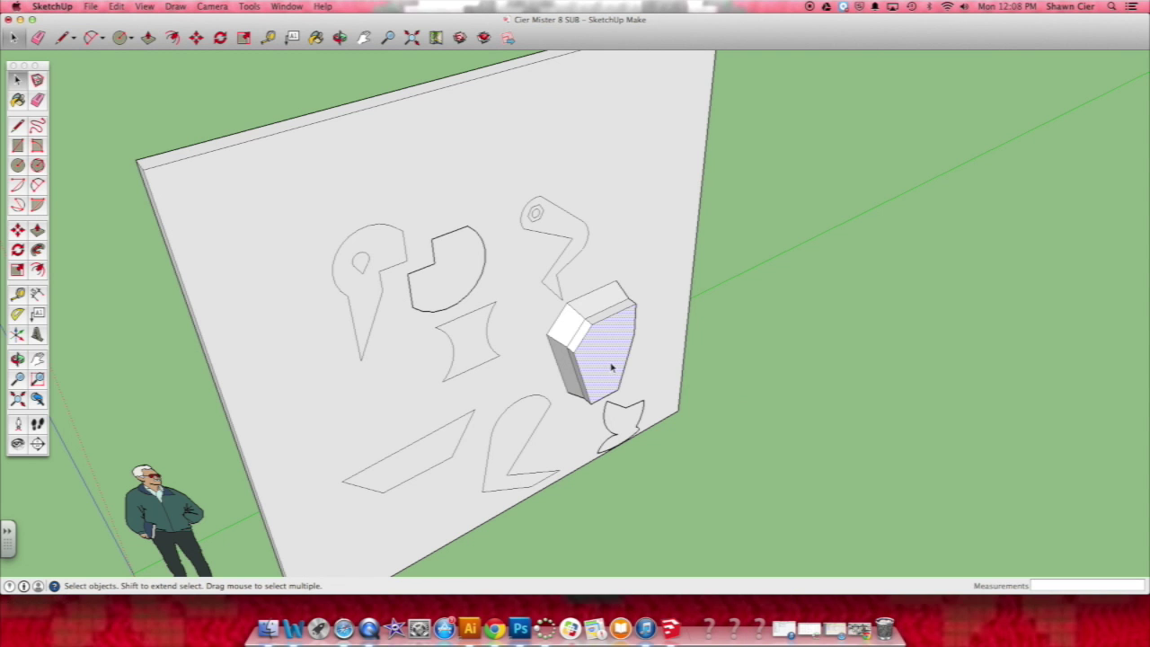
left_click(251, 7)
left_click(257, 84)
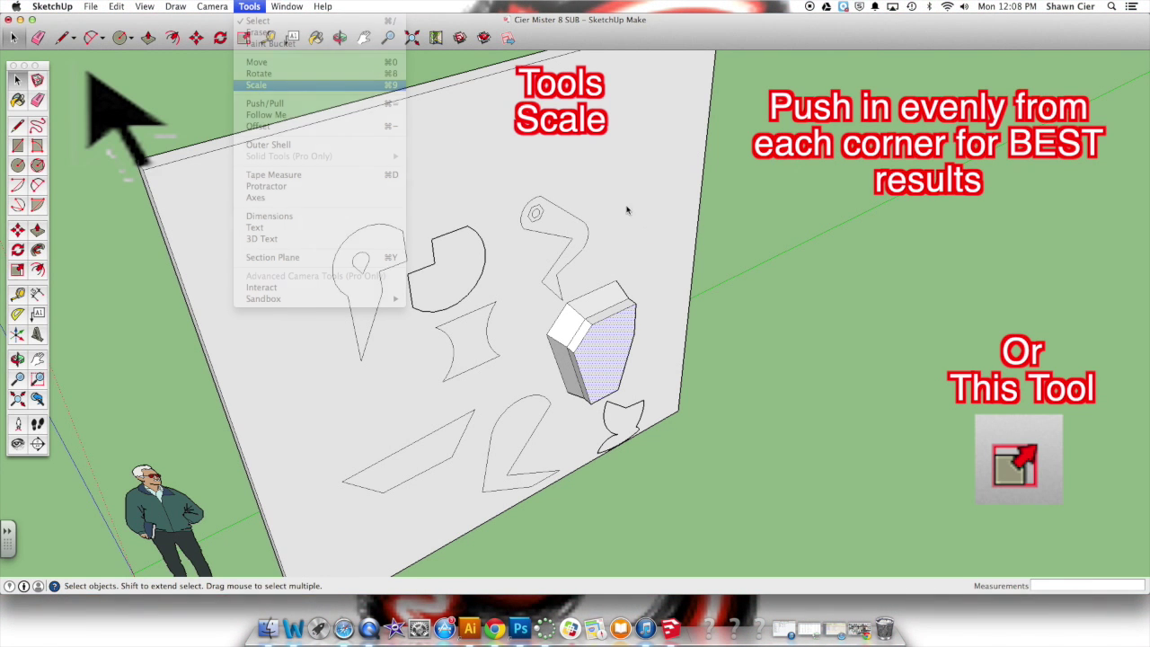
left_click_drag(634, 305, 628, 314)
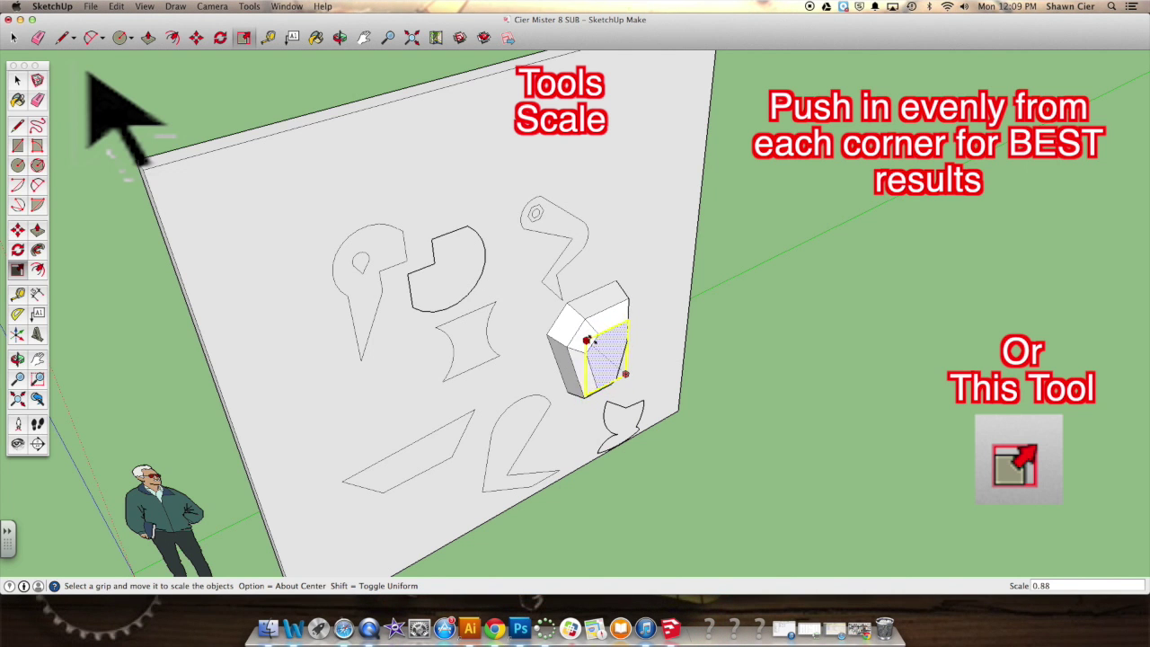
left_click(625, 373)
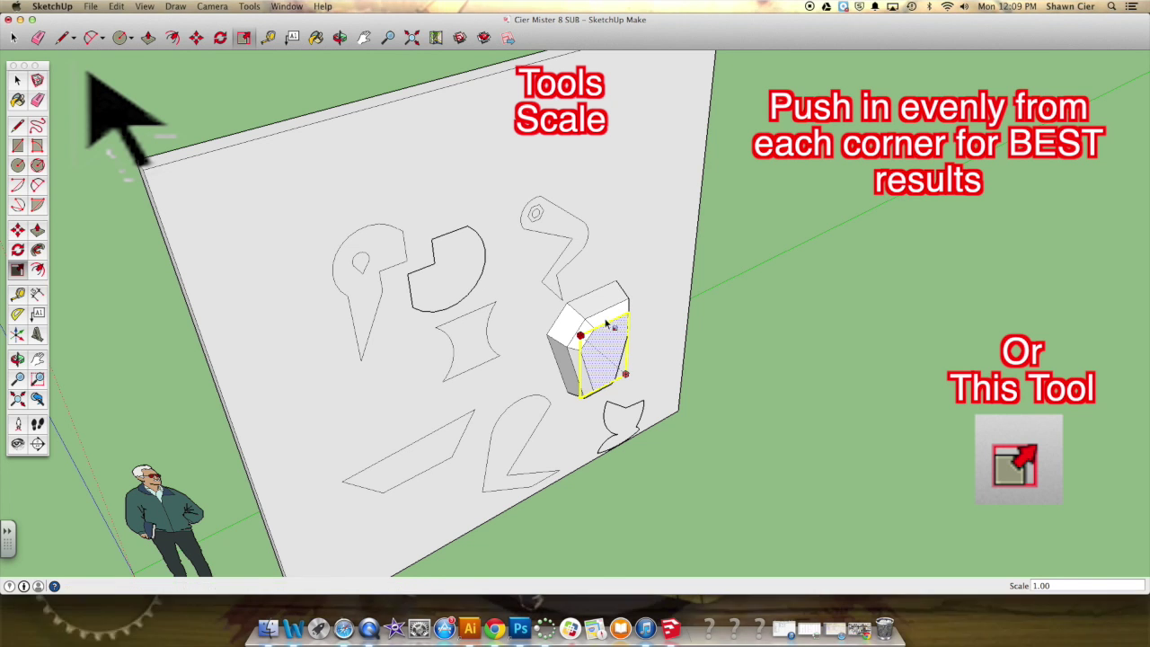
left_click(625, 373)
key("space")
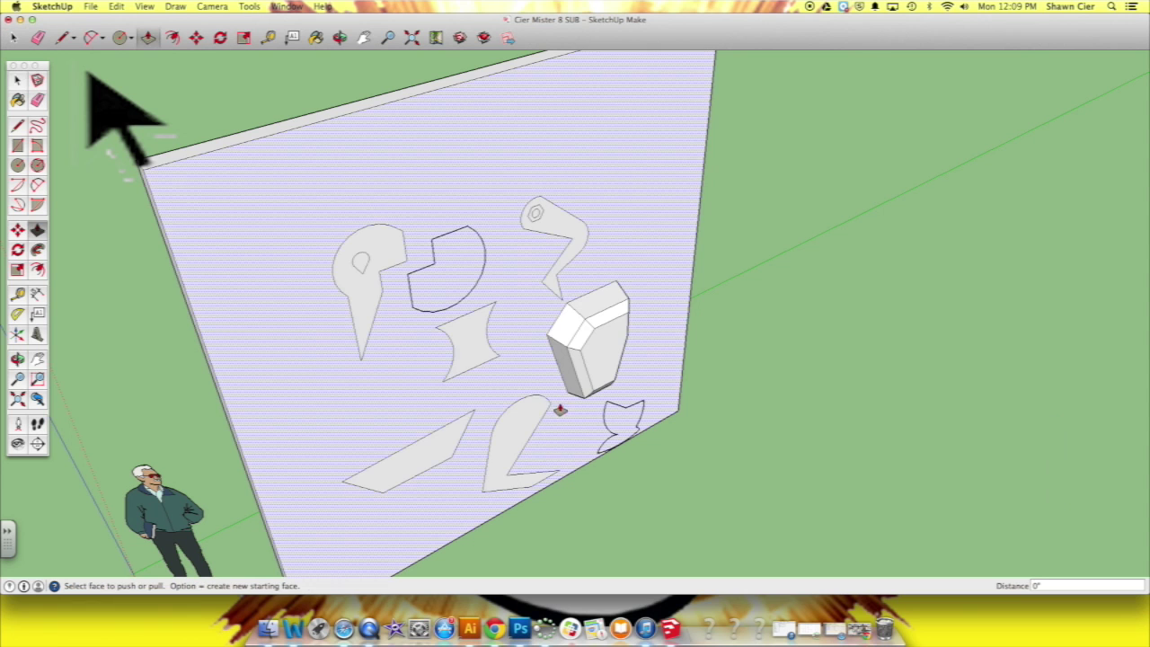
- Try a Push/Pull on the prism's side face, then cancel it and return to Select
left_click(590, 380)
key("p")
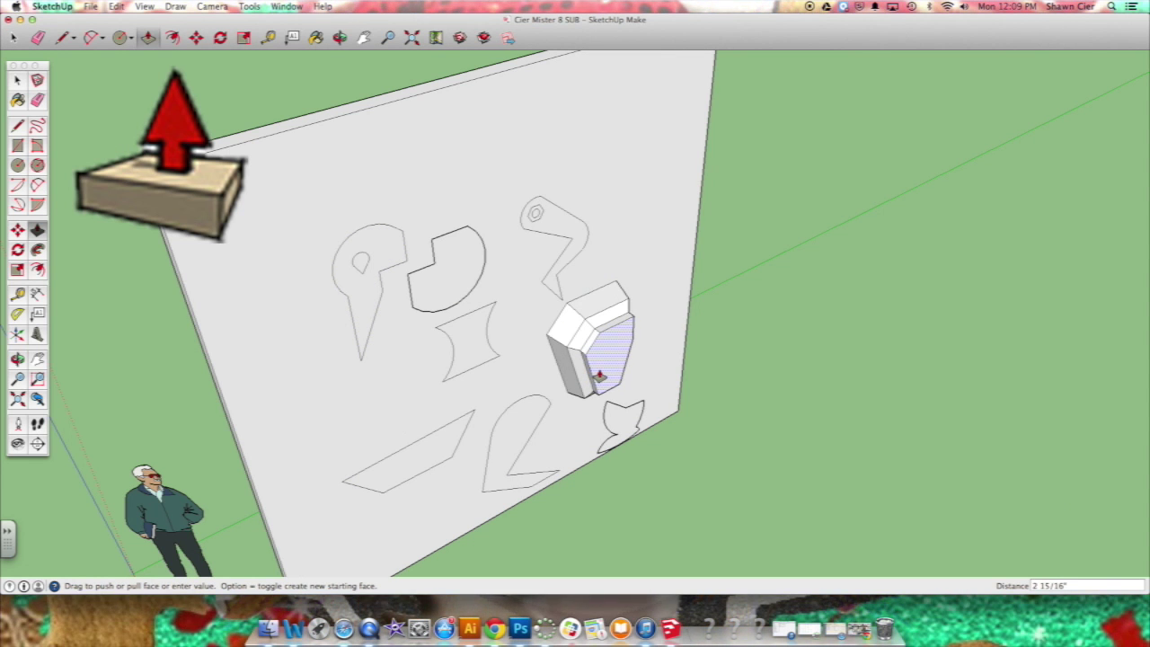
key("Escape")
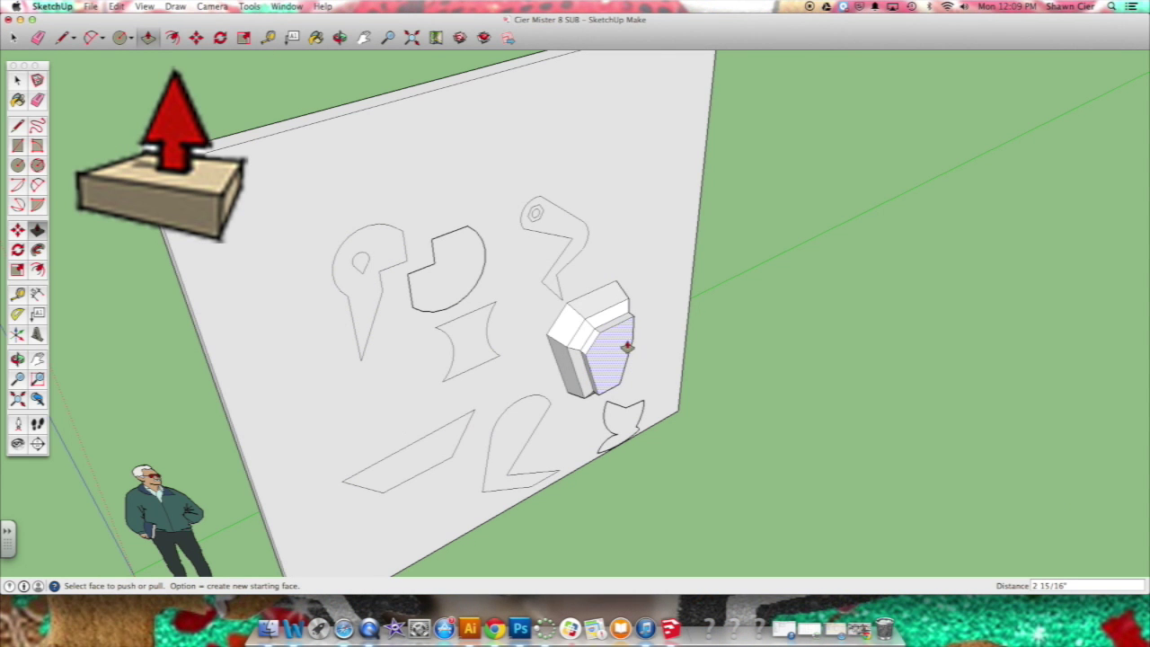
left_click(614, 347)
key("Escape")
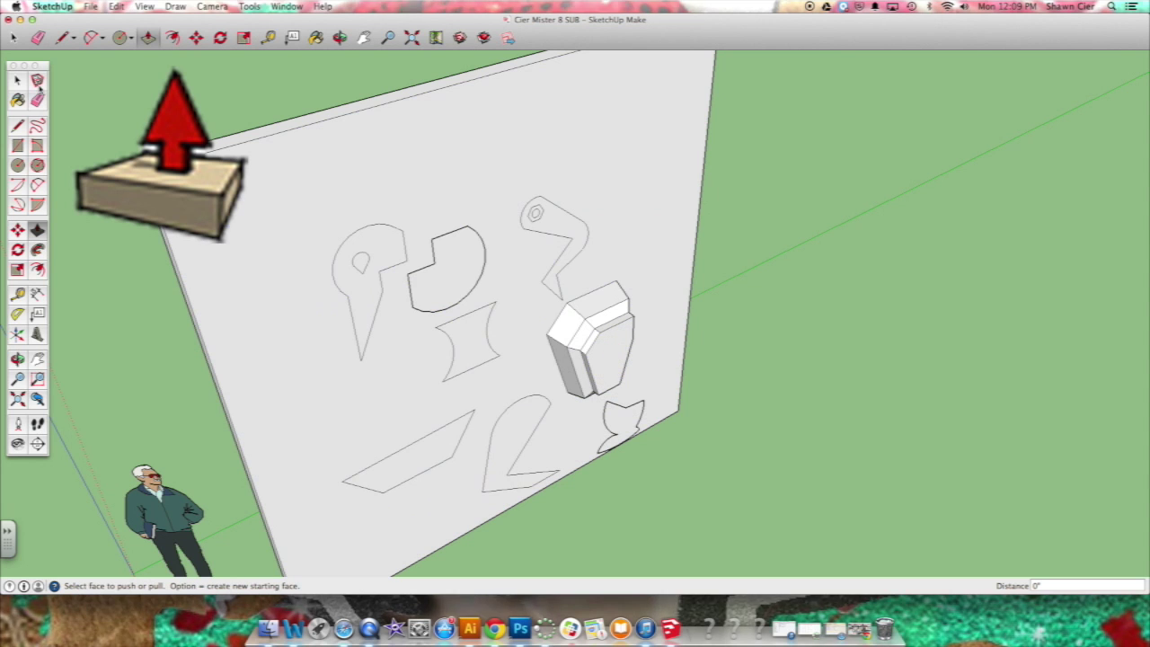
key("space")
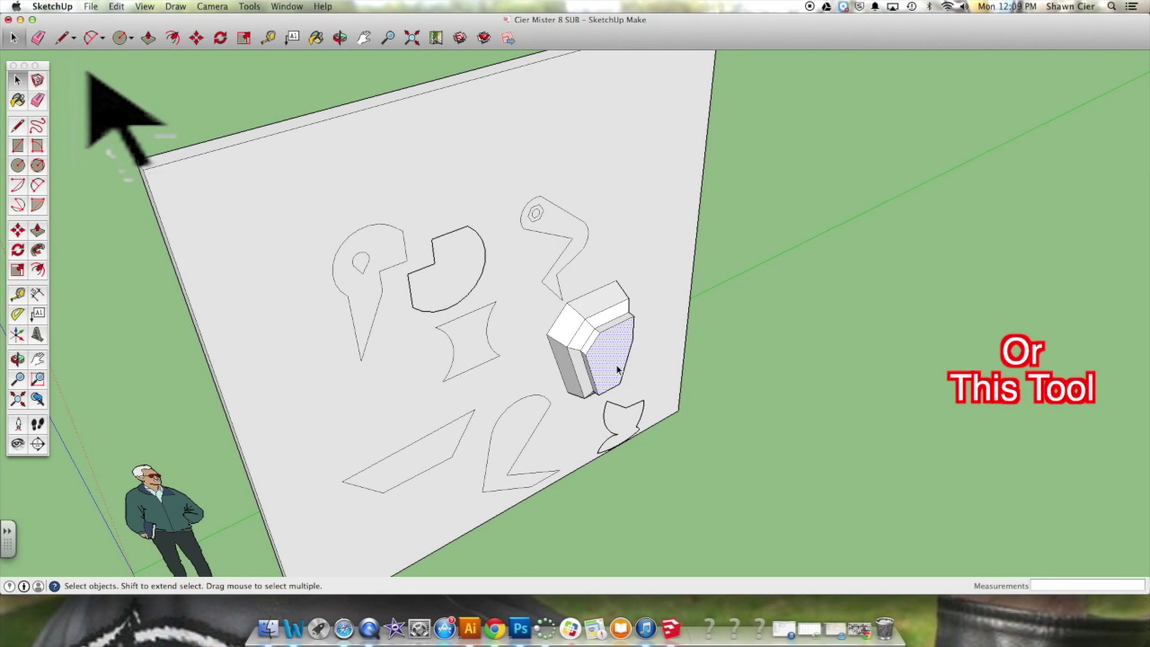
- Rescale the front face to 0.92 from its top-right and bottom-left corners, then deselect
left_click(255, 8)
left_click(293, 85)
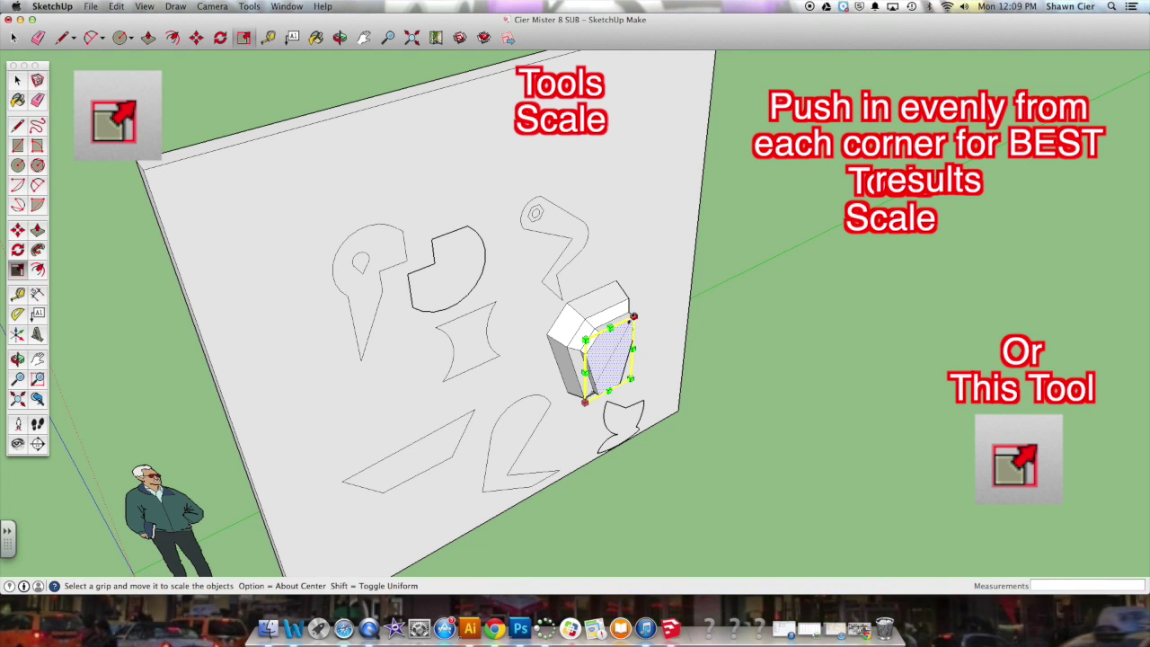
left_click_drag(634, 317, 630, 321)
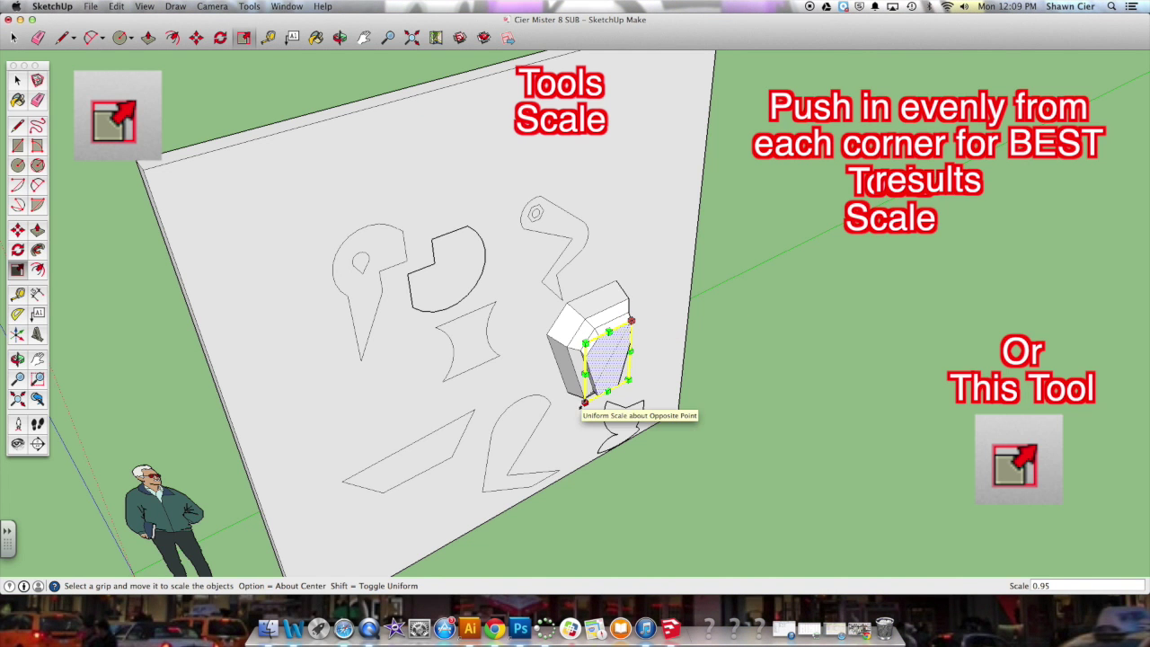
left_click_drag(585, 401, 592, 345)
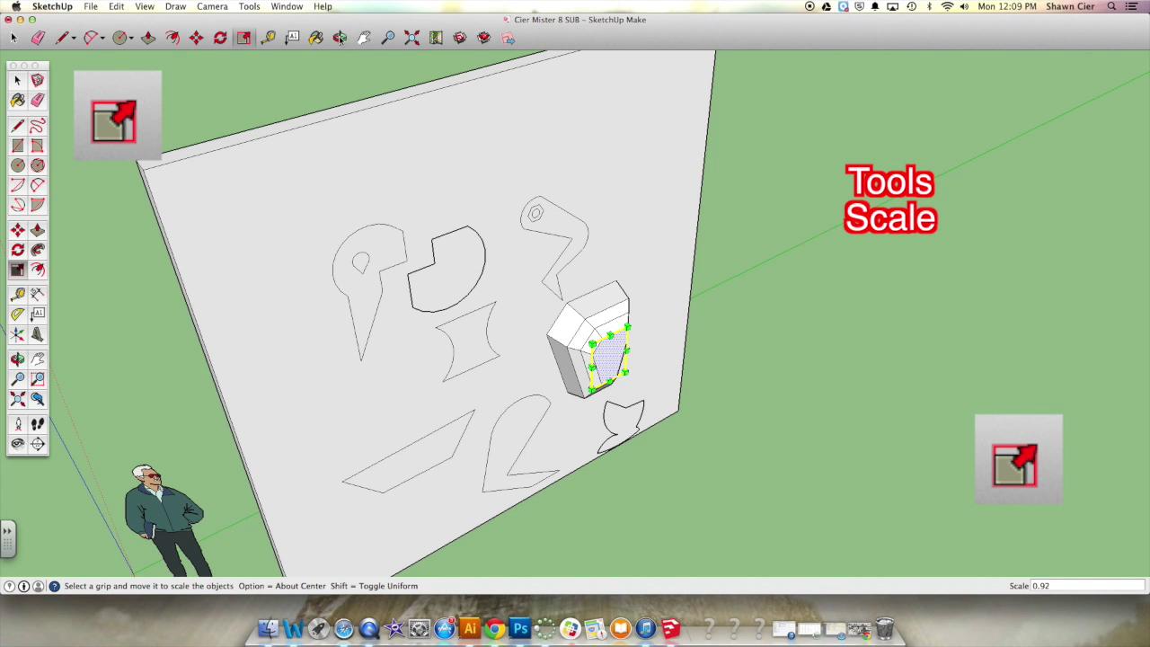
key("space")
left_click(864, 424)
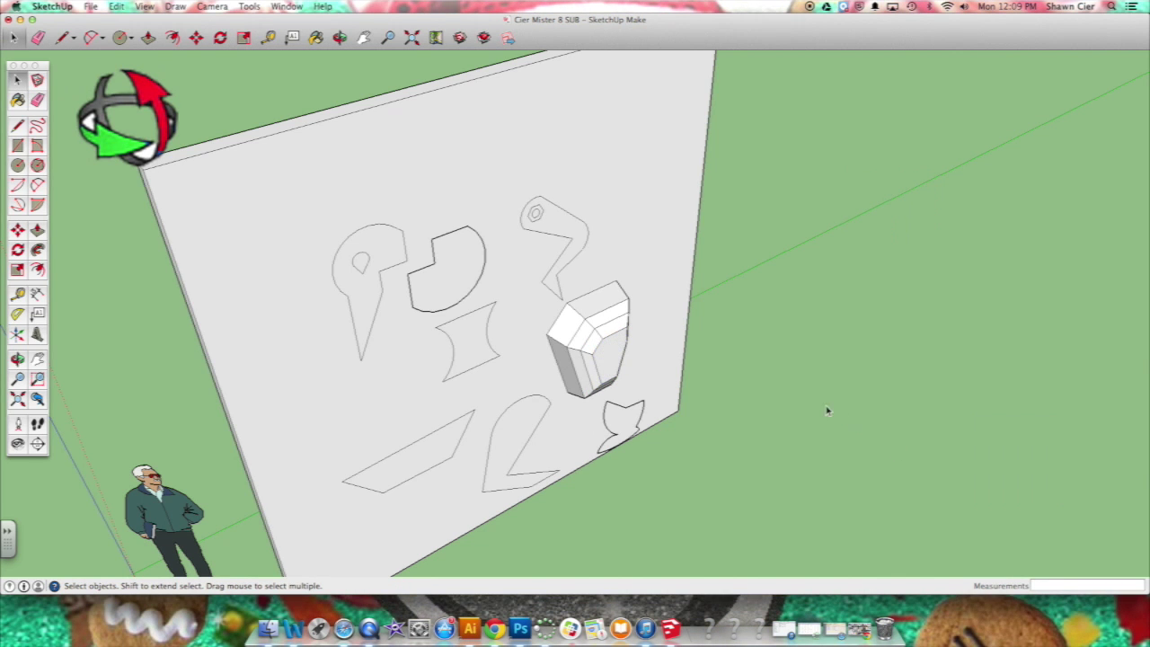
- Orbit and zoom around the wall to inspect the two-stage beveled tip from several angles
left_click(339, 37)
left_click_drag(505, 431, 633, 468)
scroll(633, 469, "up", 3)
scroll(512, 428, "up", 3)
left_click_drag(512, 428, 413, 398)
scroll(472, 359, "down", 10)
scroll(422, 399, "up", 5)
scroll(458, 396, "up", 3)
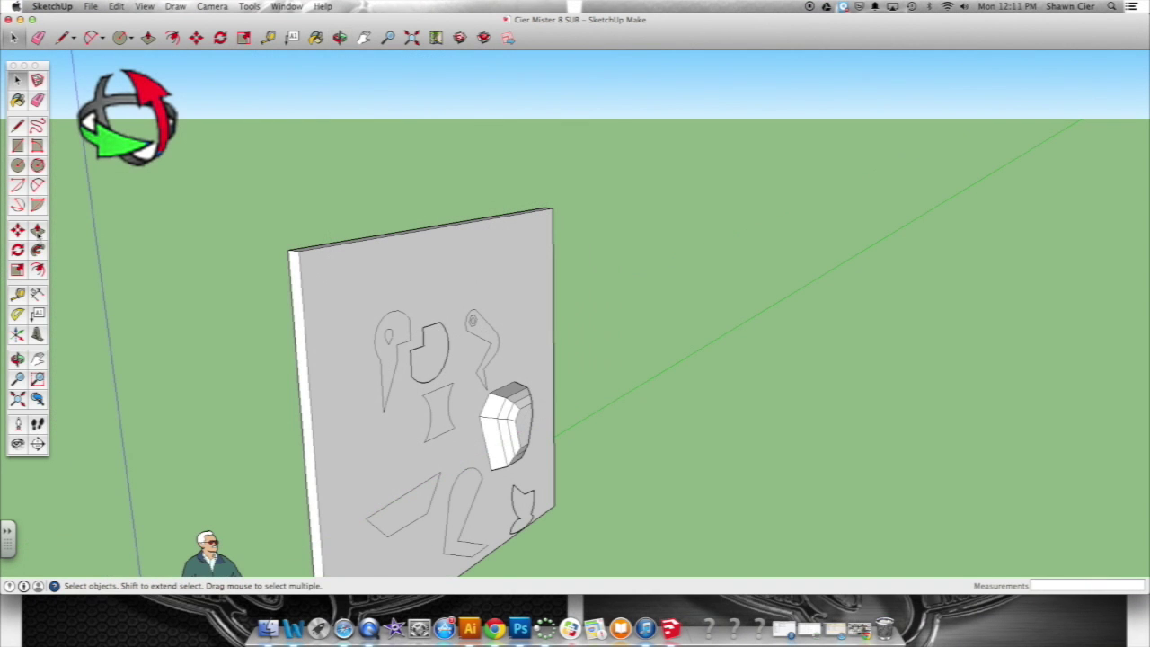
- Push the wall face back to remove the slab, then undo the removal
key("p")
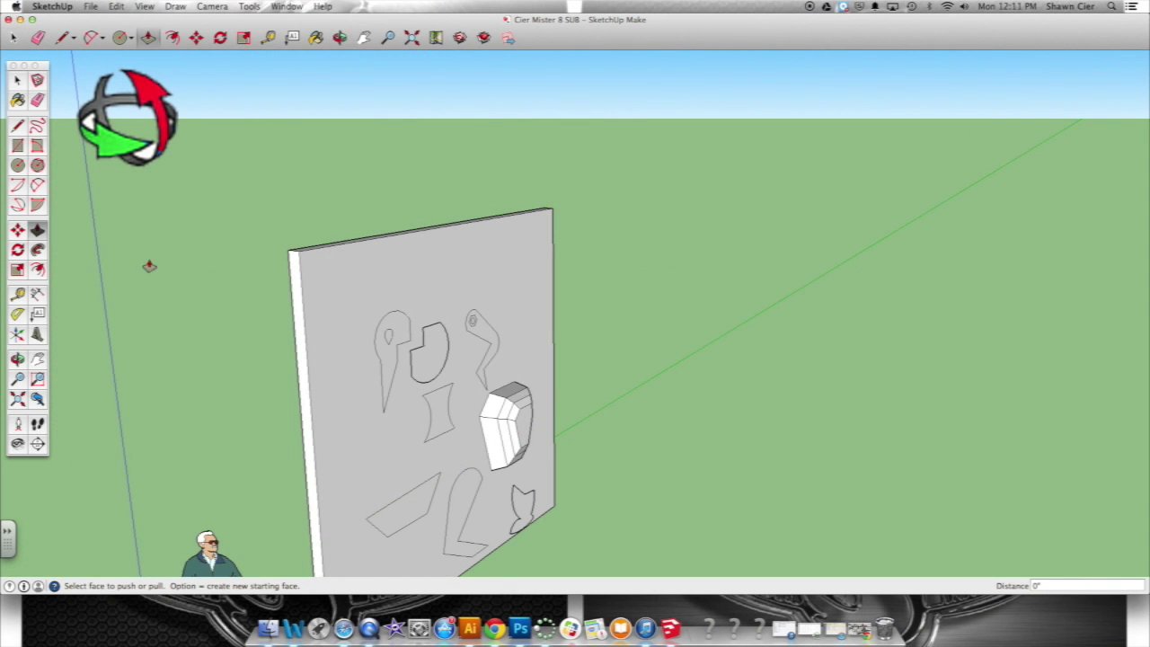
left_click(315, 297)
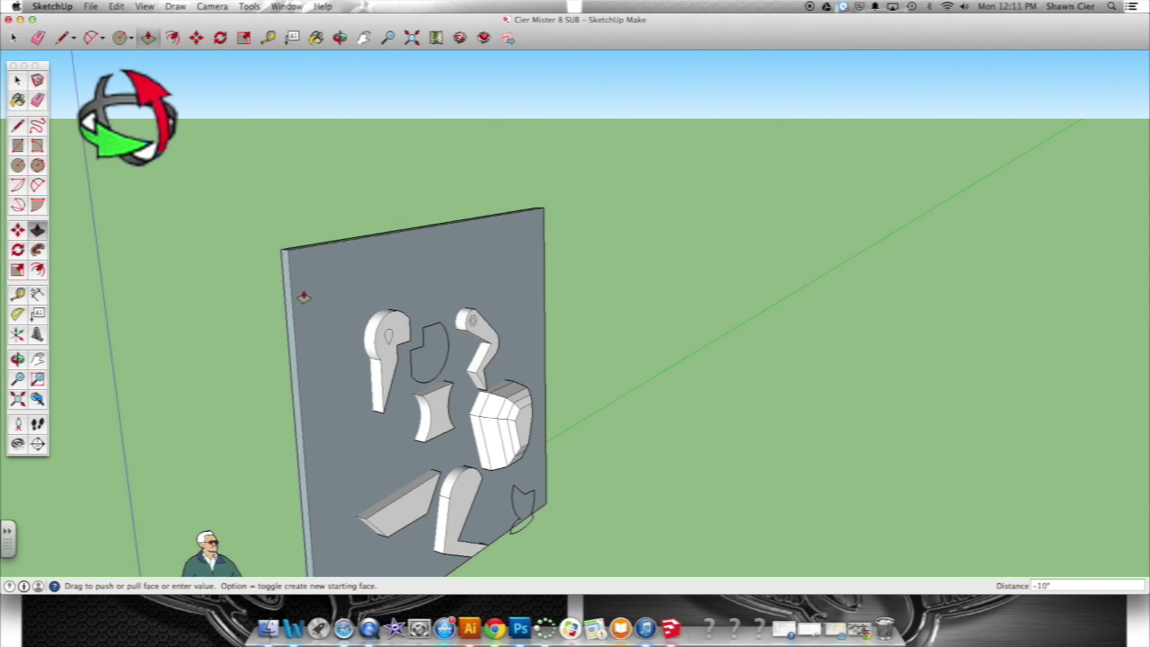
left_click(293, 310)
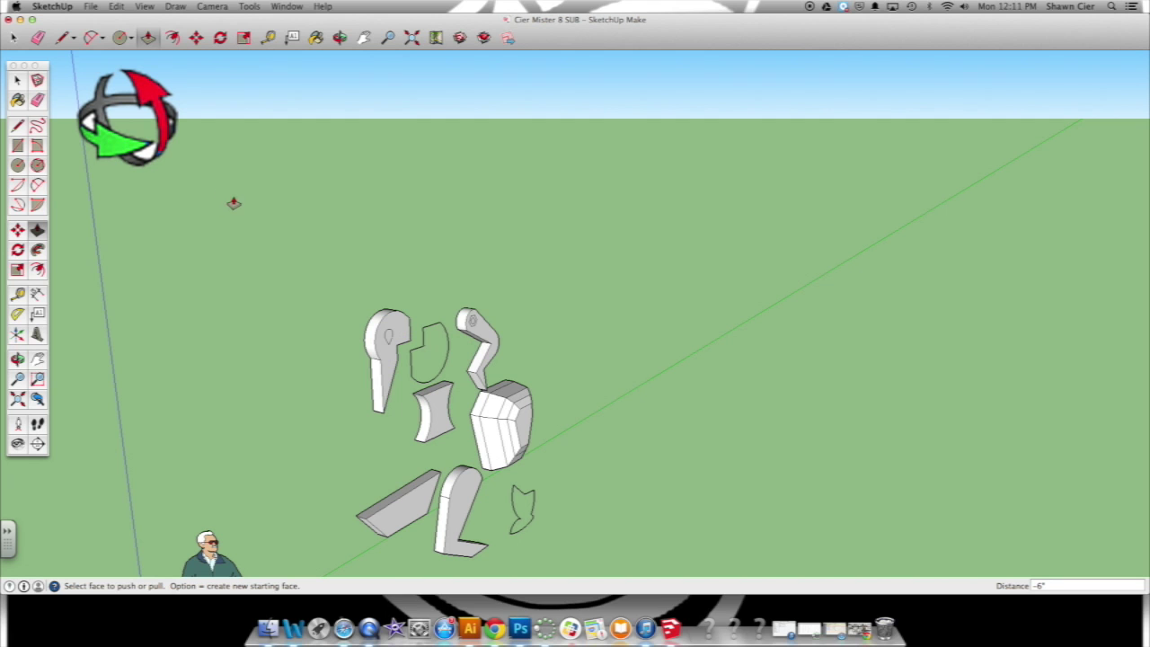
key("super+z")
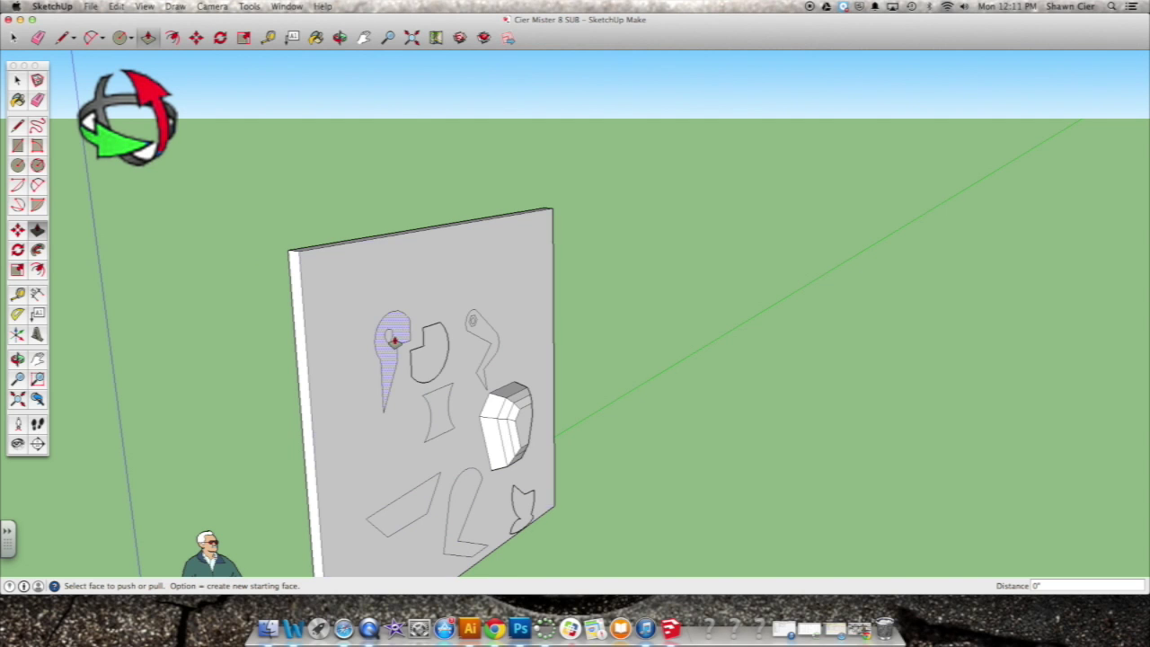
- Draw a cleanup line from the shape's corner endpoint down to its lower edge
scroll(390, 395, "up", 10)
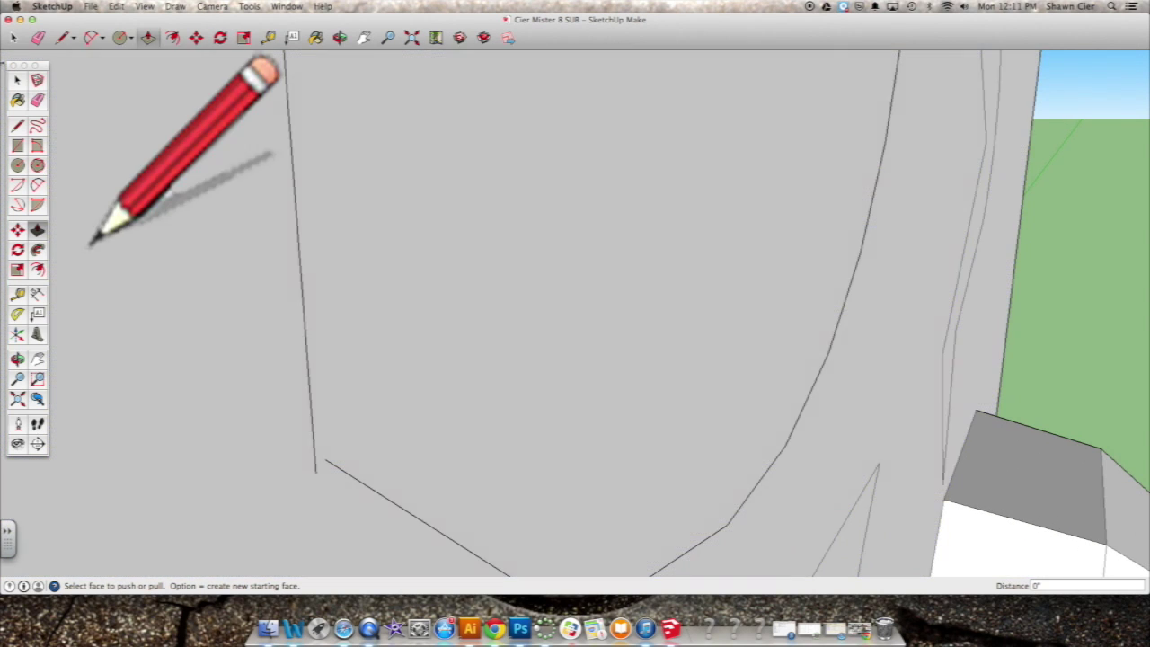
left_click(18, 126)
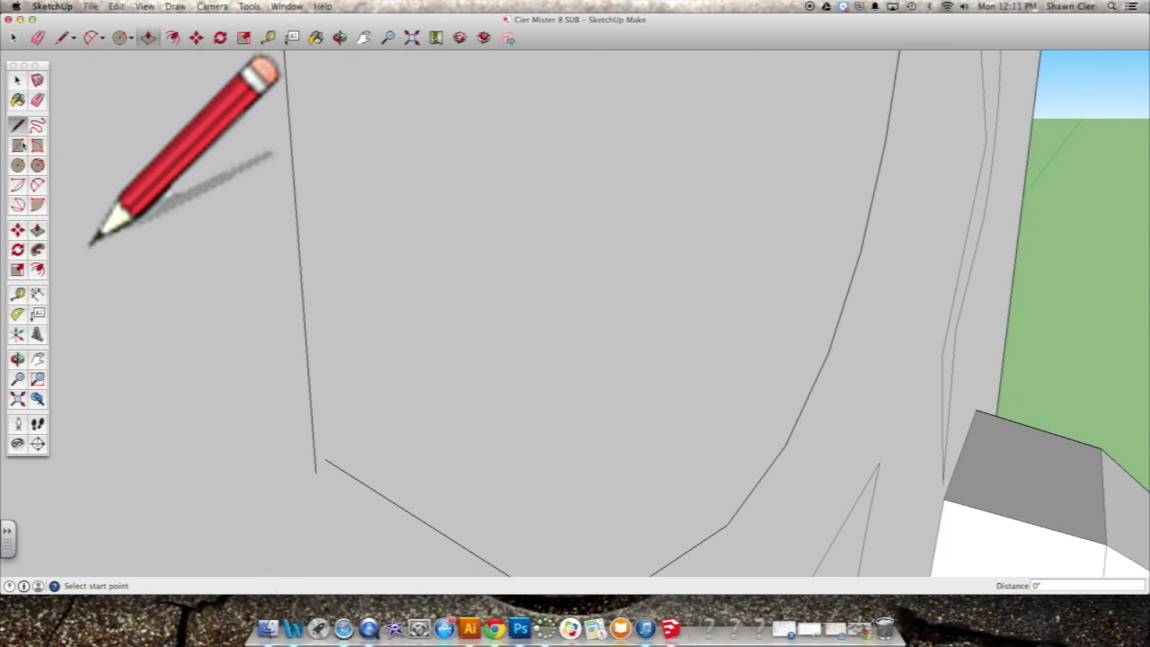
left_click(315, 471)
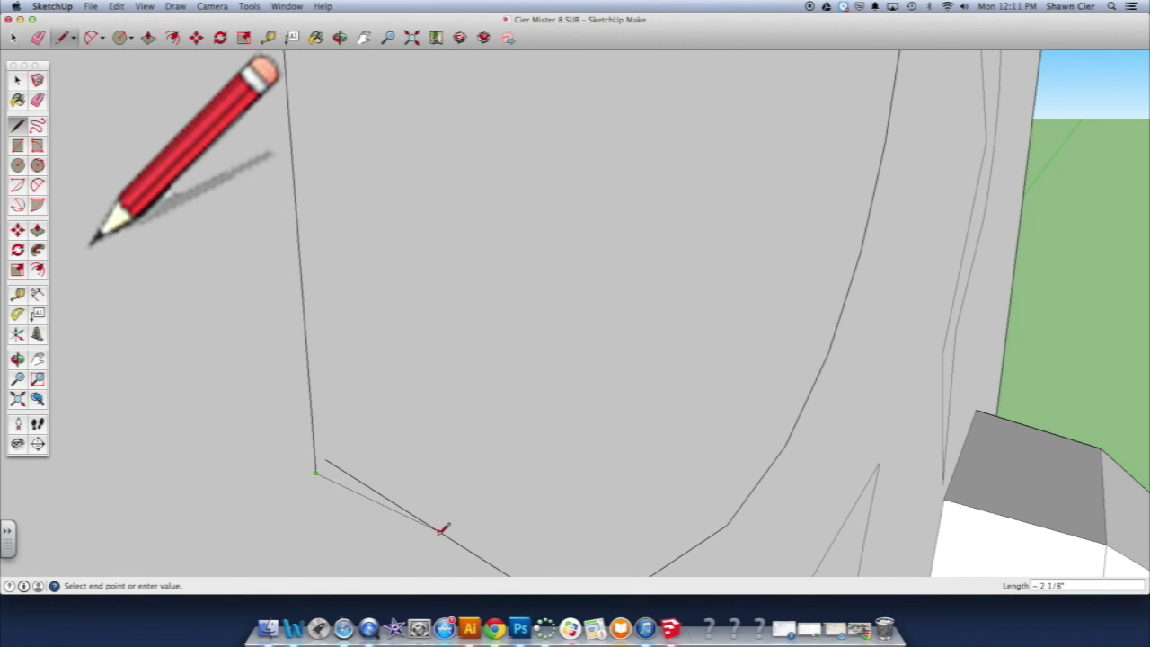
left_click(436, 529)
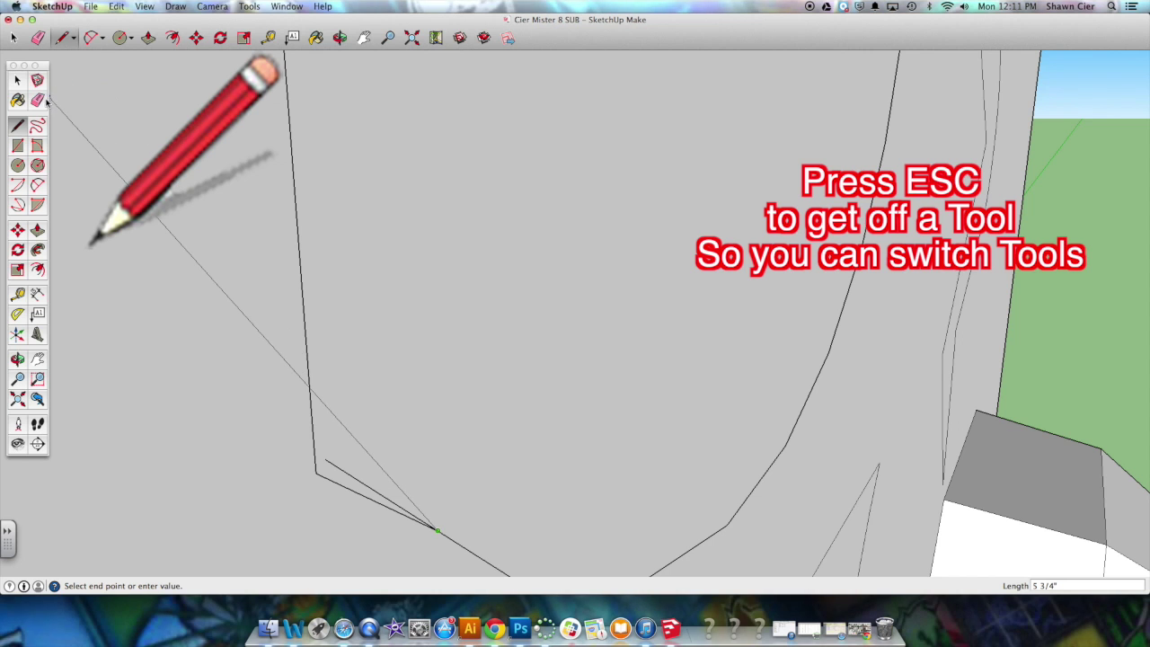
key("Escape")
left_click(38, 101)
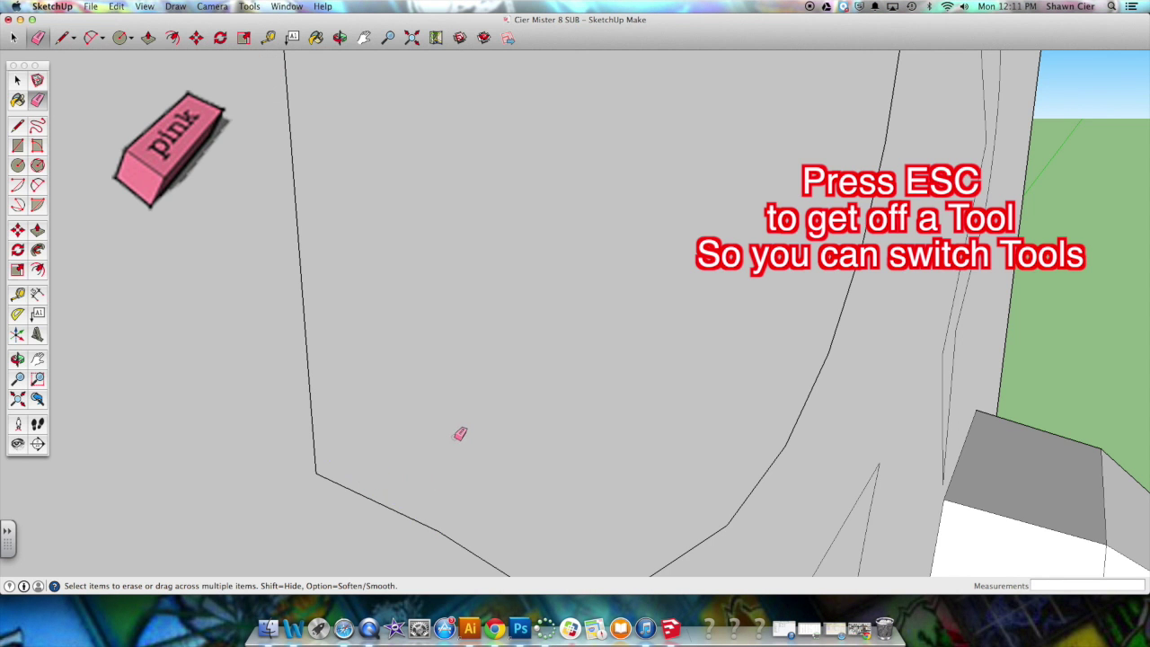
scroll(460, 434, "down", 10)
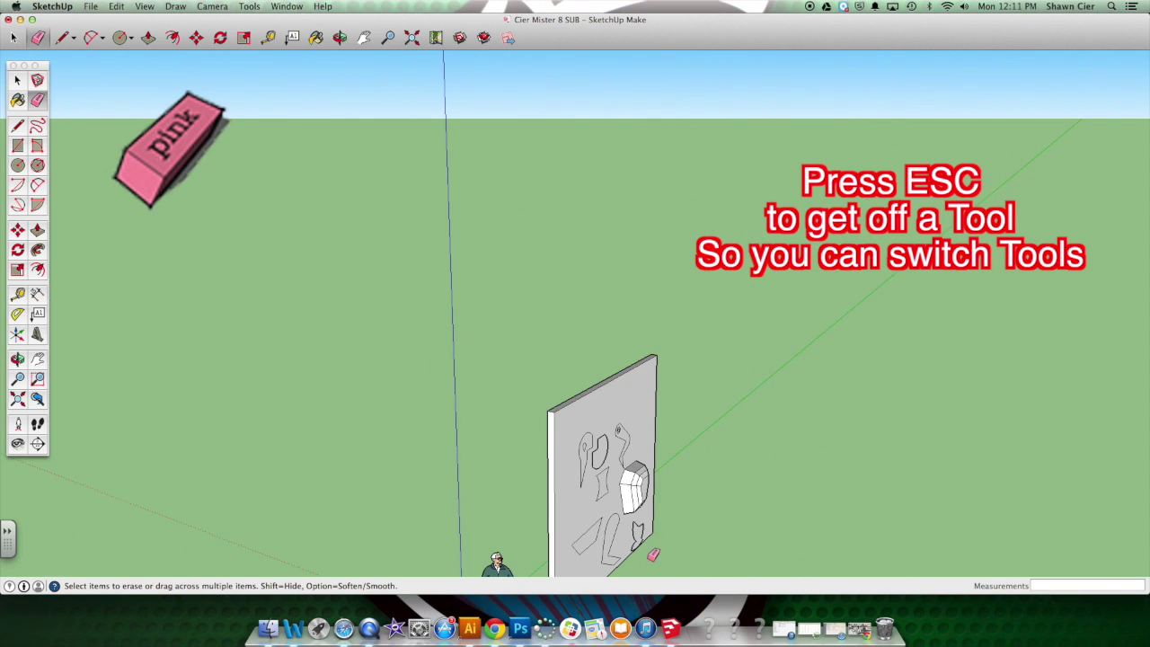
scroll(653, 554, "up", 10)
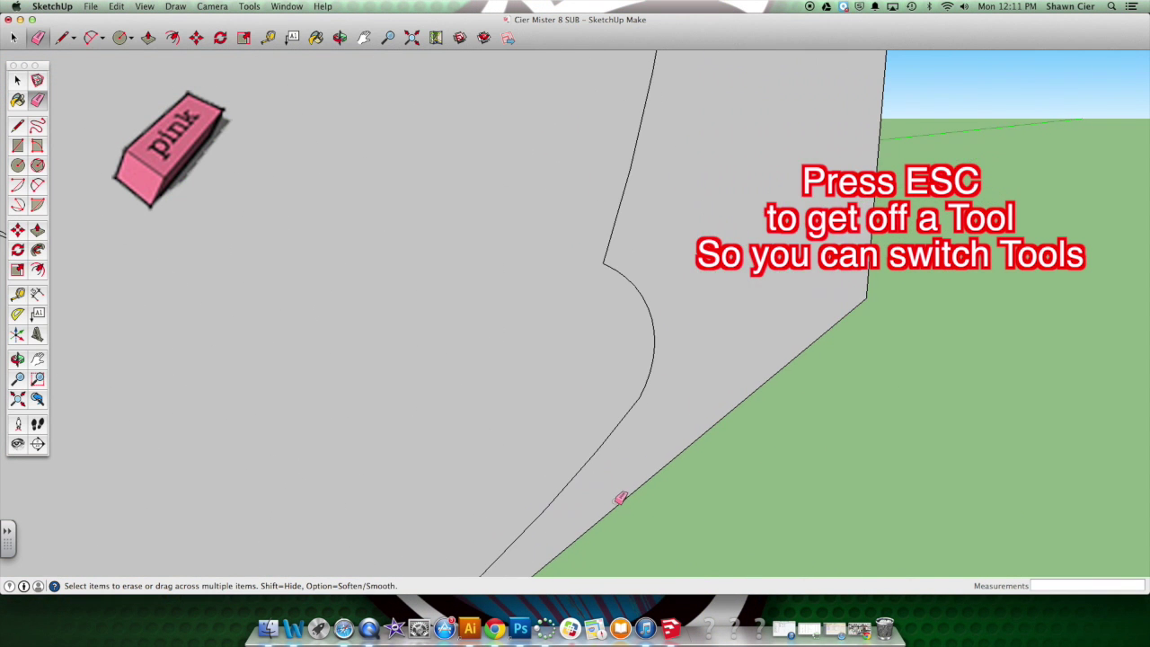
scroll(619, 498, "down", 6)
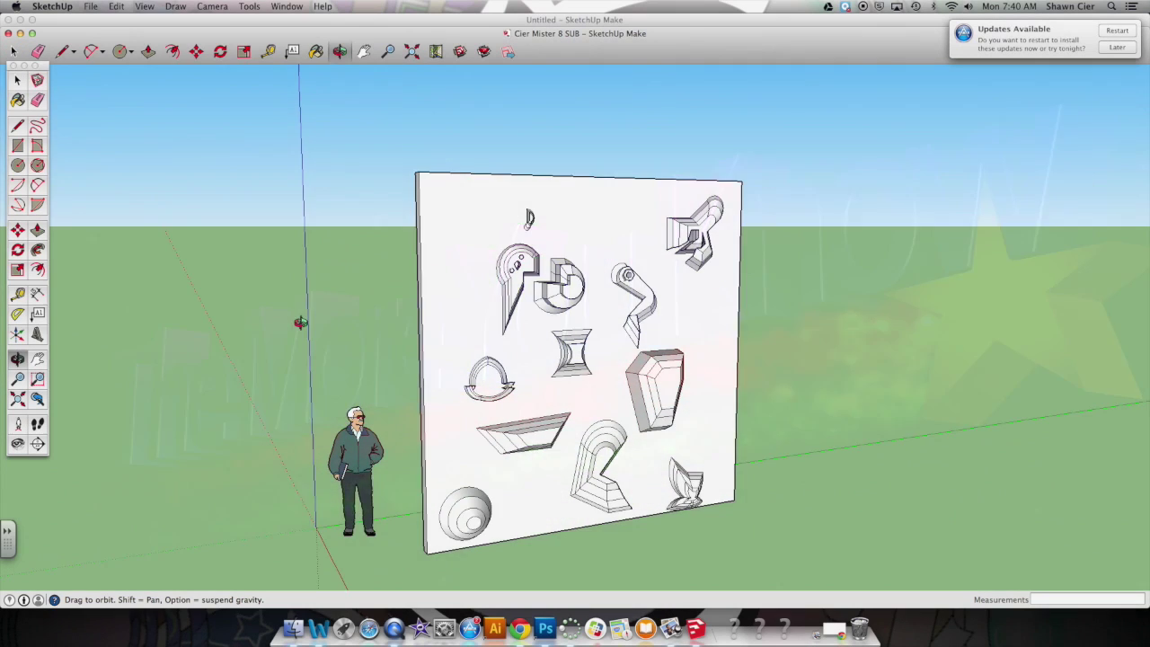
- Push the backing wall panel back -6" to delete it
mouse_move(300, 321)
middle_mouse_down()
mouse_move(475, 336)
mouse_move(548, 384)
middle_mouse_up()
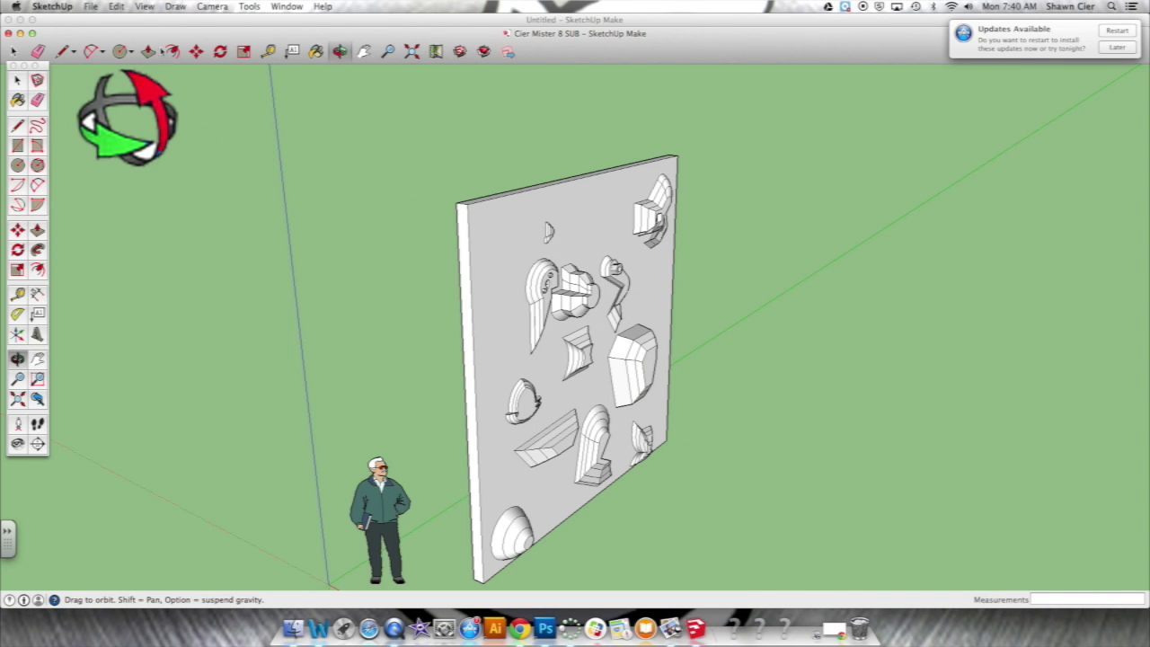
key("p")
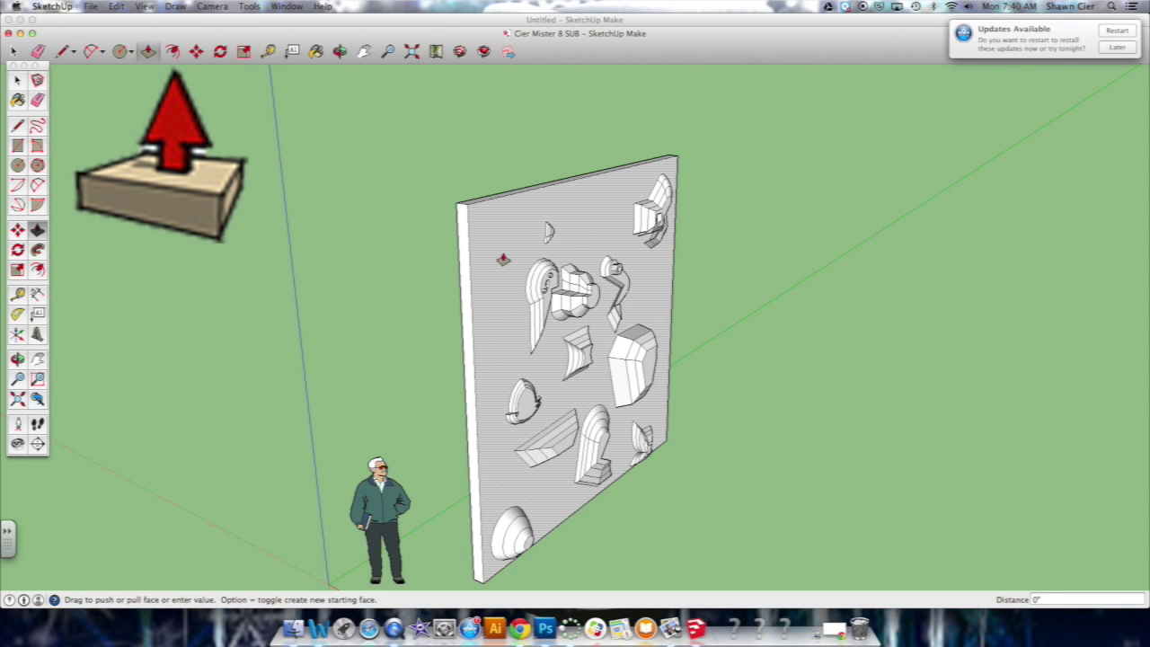
left_click_drag(503, 260, 511, 289)
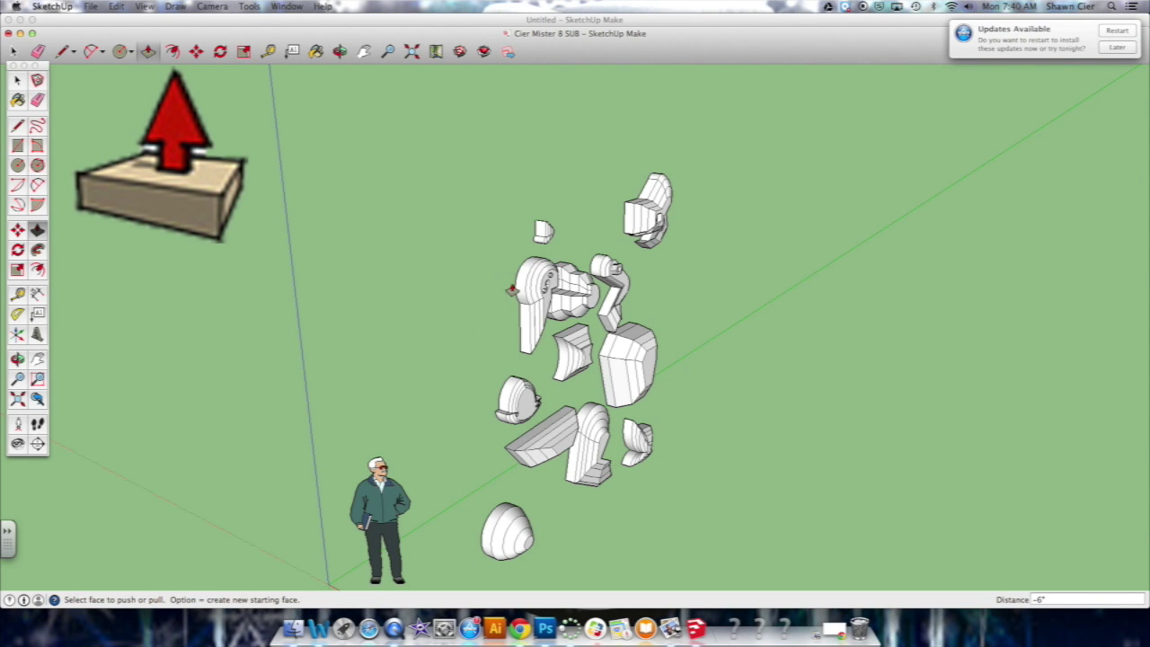
- Orbit around to view the freed armor parts from both sides
key("o")
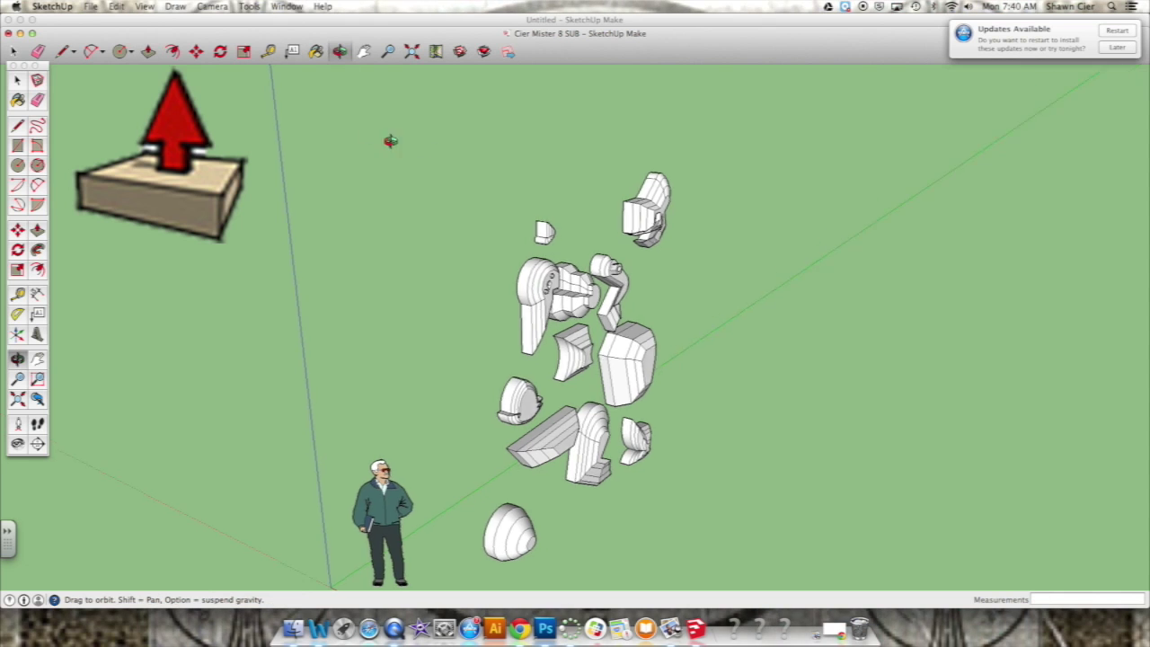
left_click_drag(389, 141, 945, 126)
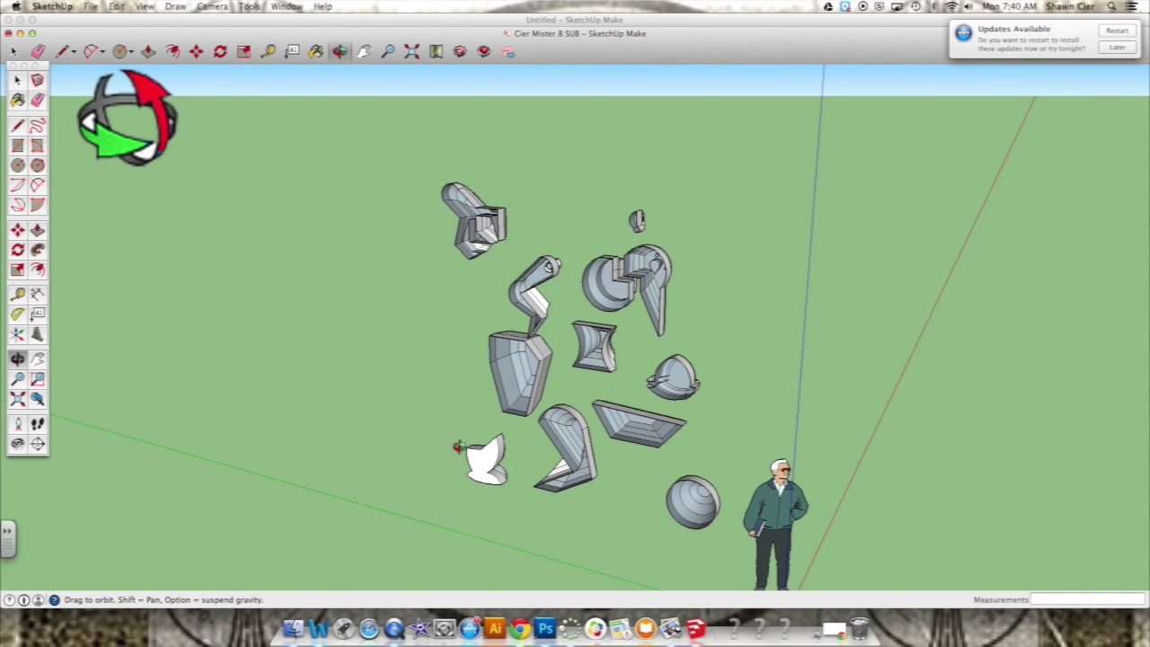
left_click_drag(826, 223, 125, 178)
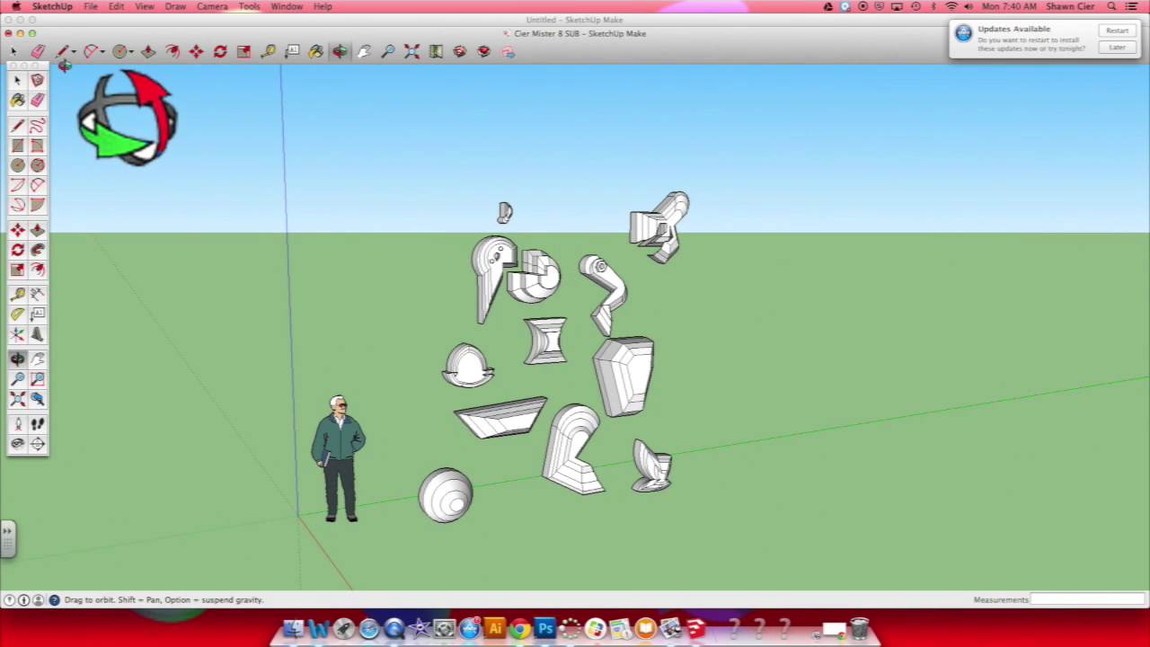
- Select the half-dome part and Alt-move a copy to the left of the original
left_click(16, 52)
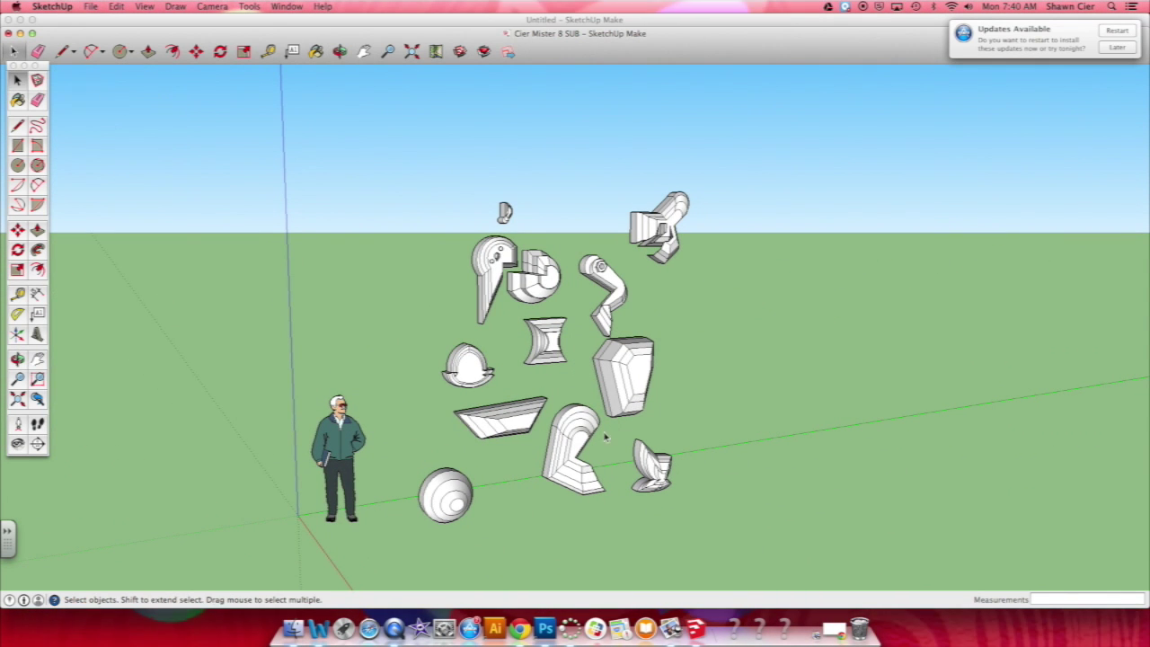
left_click(464, 370)
left_click(339, 51)
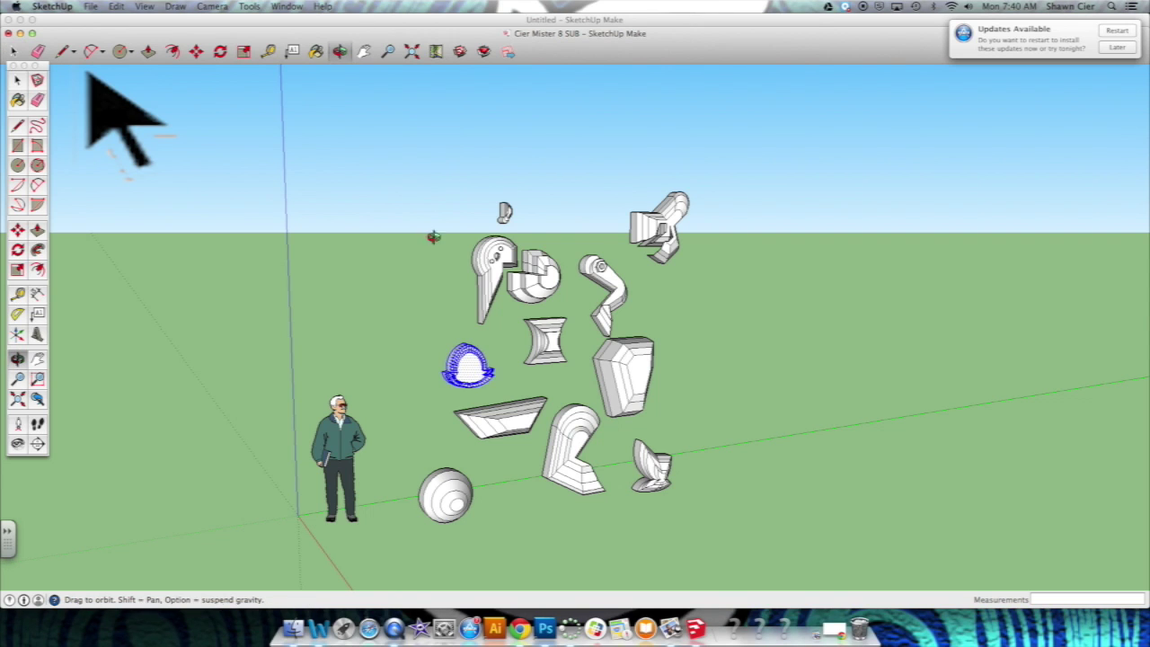
scroll(453, 370, "up", 5)
left_click_drag(543, 373, 937, 423)
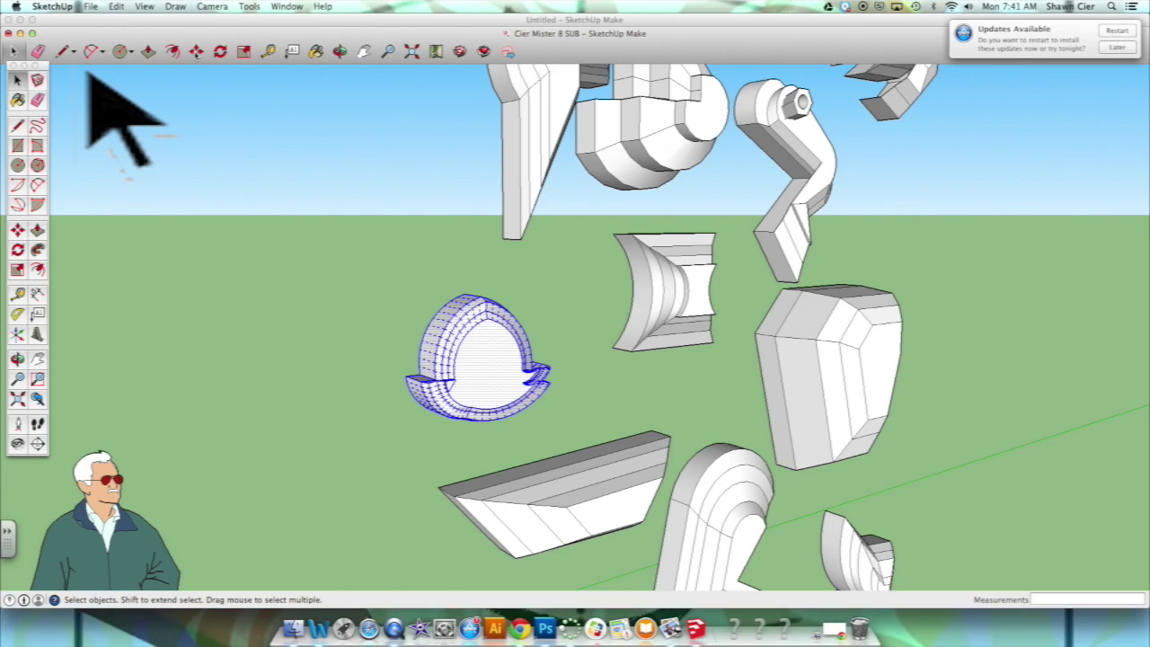
left_click(196, 51)
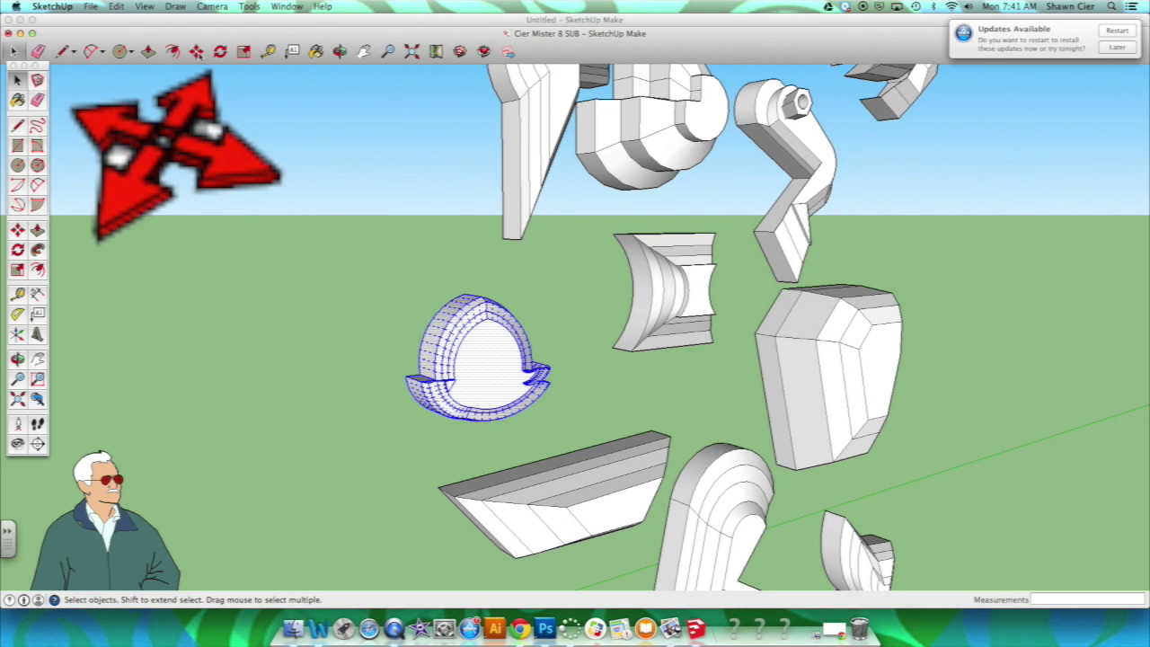
left_click(474, 339)
key("alt")
left_click(394, 321)
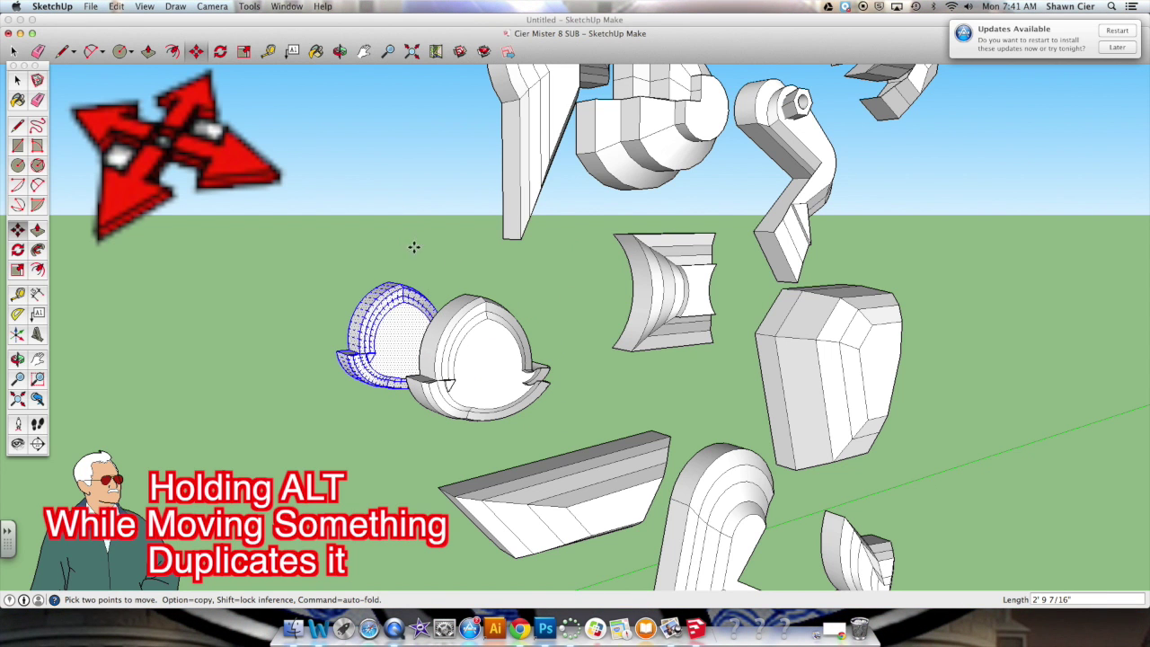
- Orbit to view the parts from the side and open the copied part's context menu
left_click(339, 51)
left_click_drag(329, 174, 333, 286)
scroll(539, 365, "down", 5)
scroll(506, 367, "up", 3)
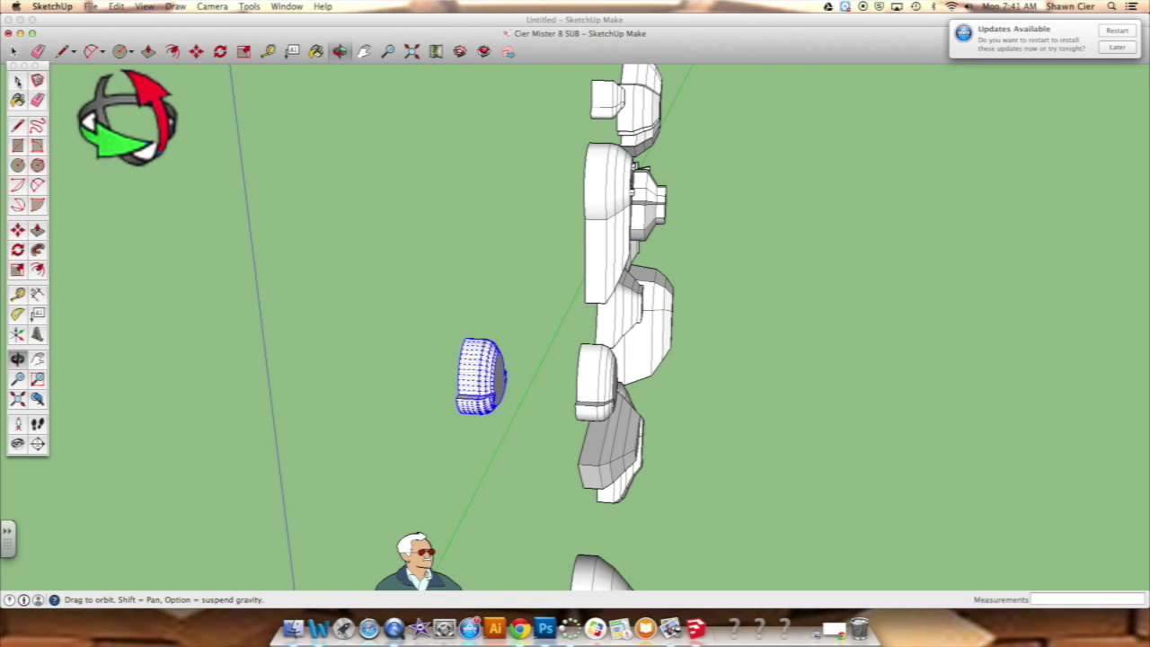
key("space")
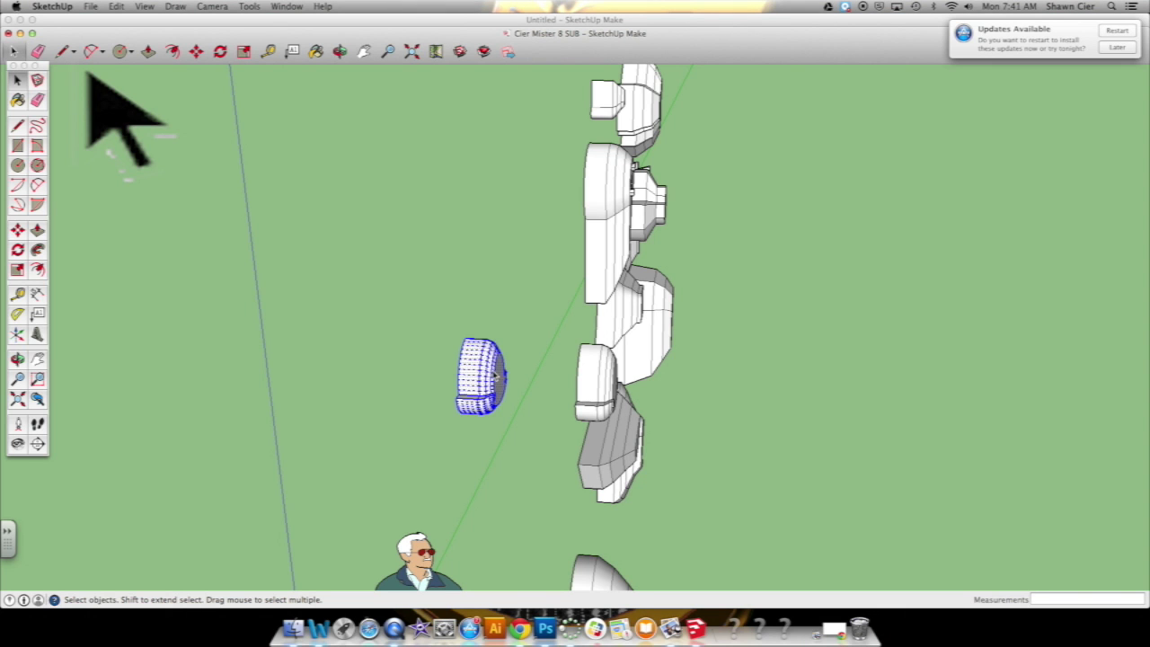
left_click(496, 378, "ctrl")
- Flip the copied half-dome along the red direction and zoom out to check the mirror
mouse_move(563, 507)
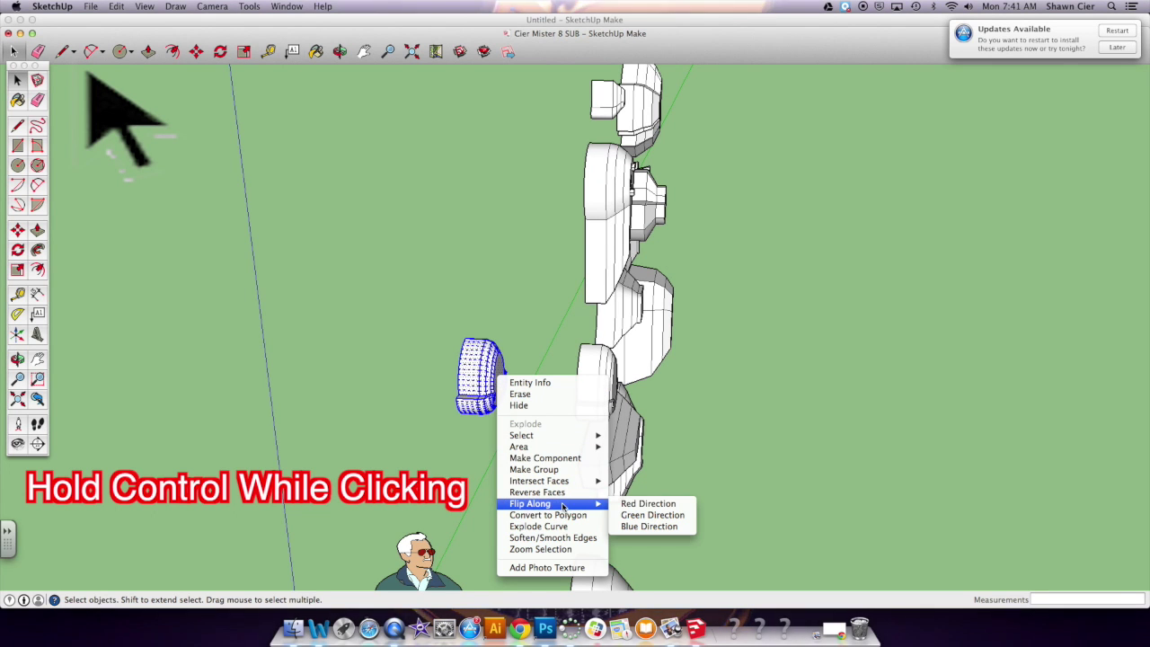
left_click(644, 506)
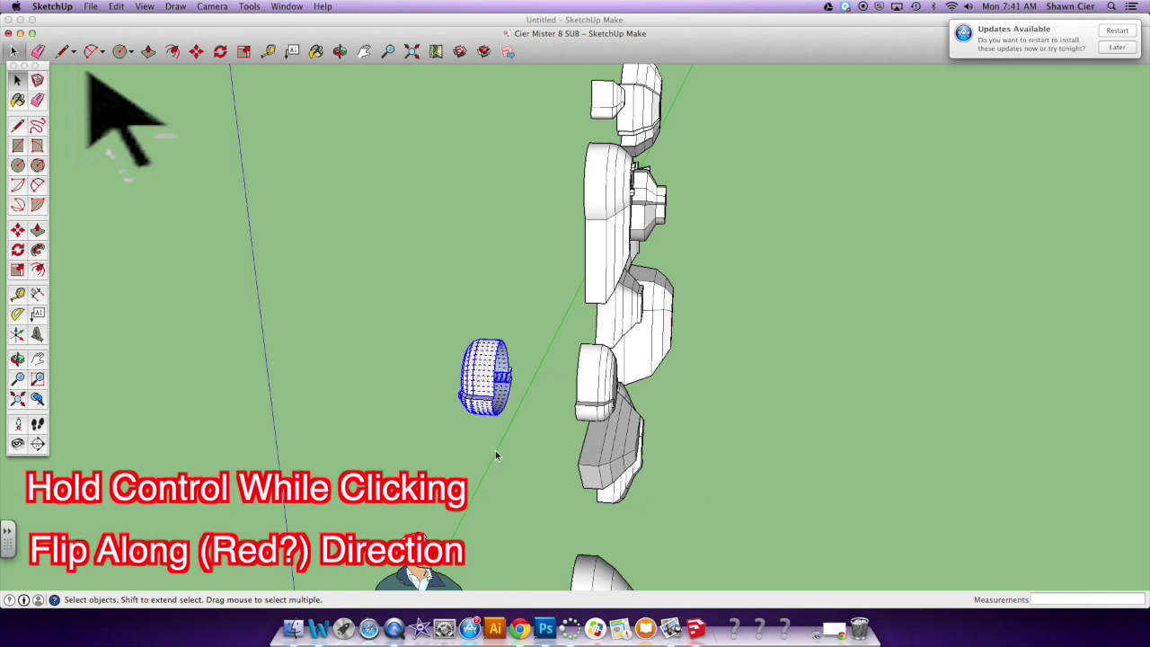
scroll(511, 530, "down", 2)
scroll(512, 532, "down", 3)
scroll(517, 539, "up", 5)
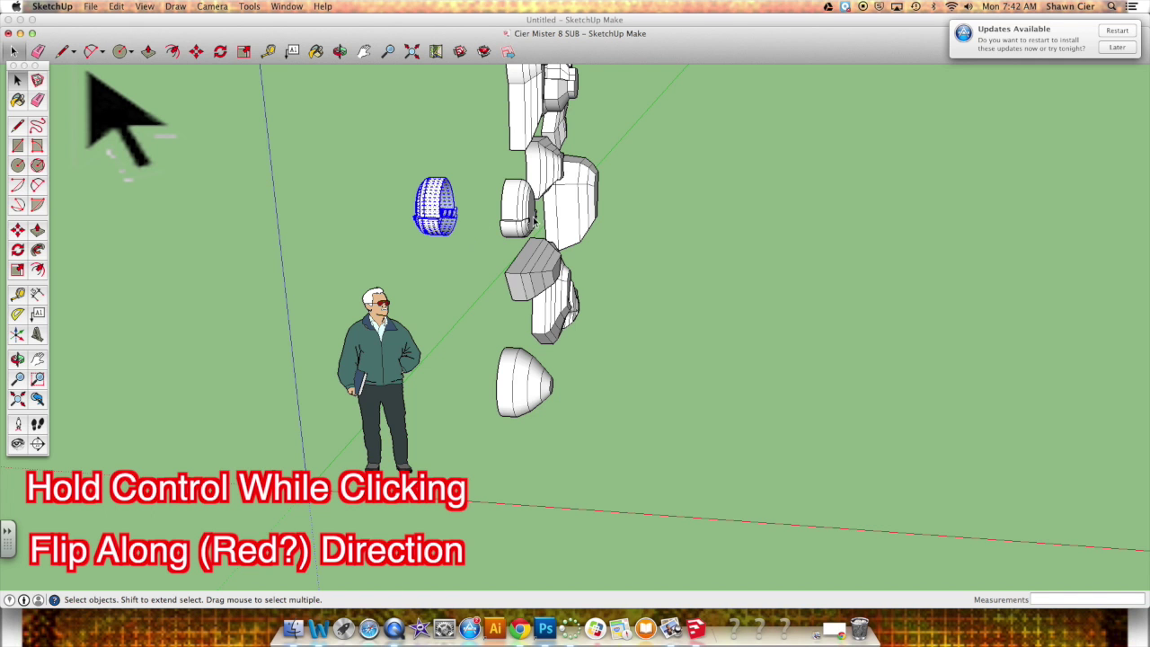
scroll(533, 219, "up", 5)
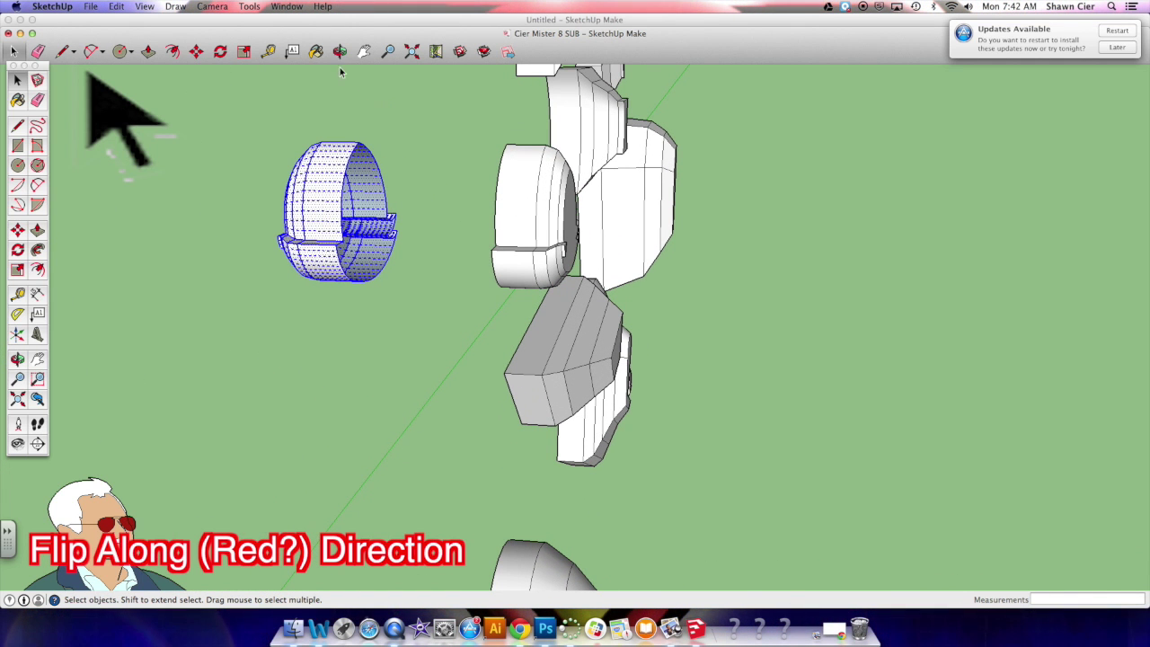
- Move the flipped half-dome and snap it flush onto the original half's matching endpoint
left_click(196, 51)
left_click(337, 245)
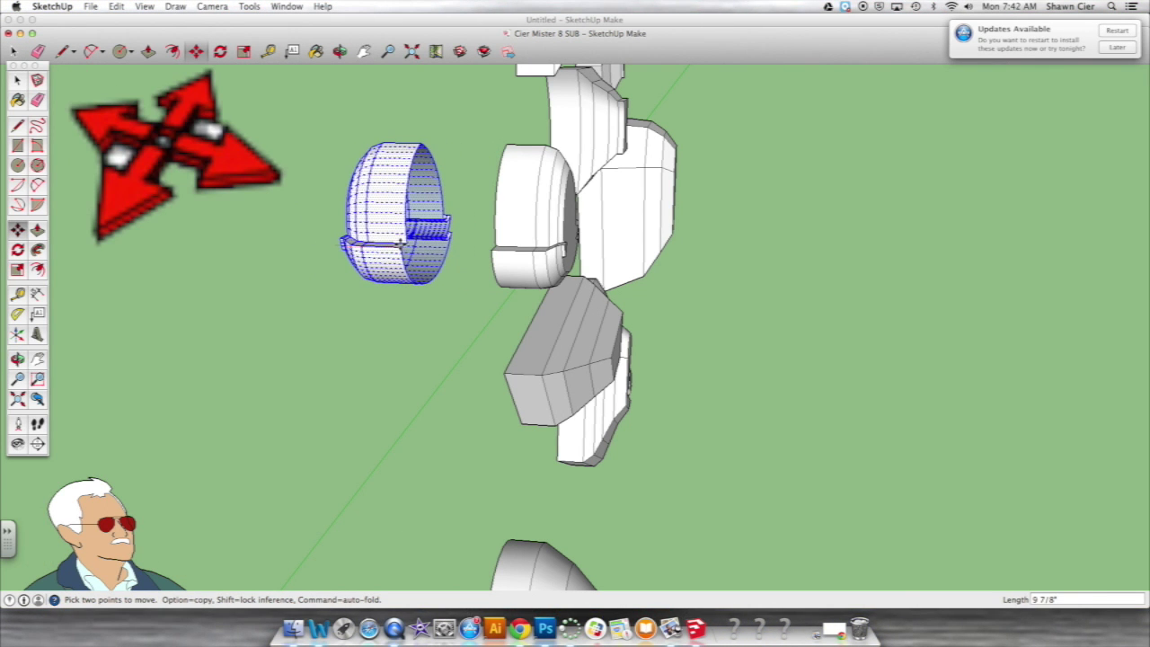
left_click(400, 242)
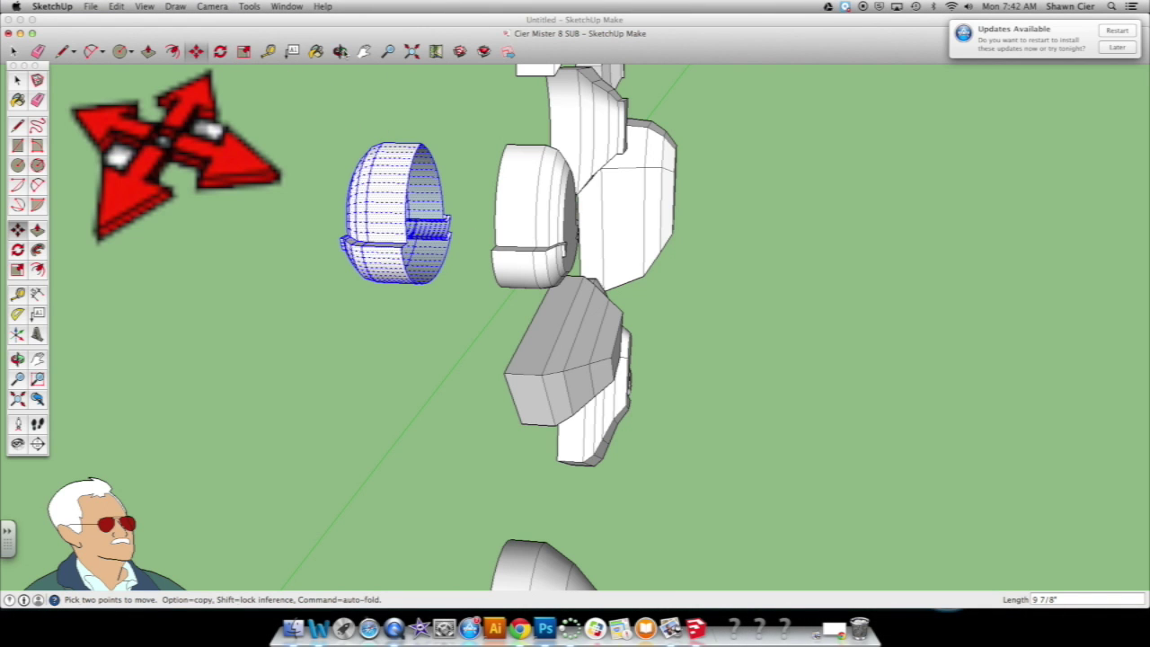
middle_click_drag(400, 149, 340, 146)
middle_click_drag(242, 119, 242, 121)
scroll(359, 252, "up", 2)
scroll(364, 243, "up", 2)
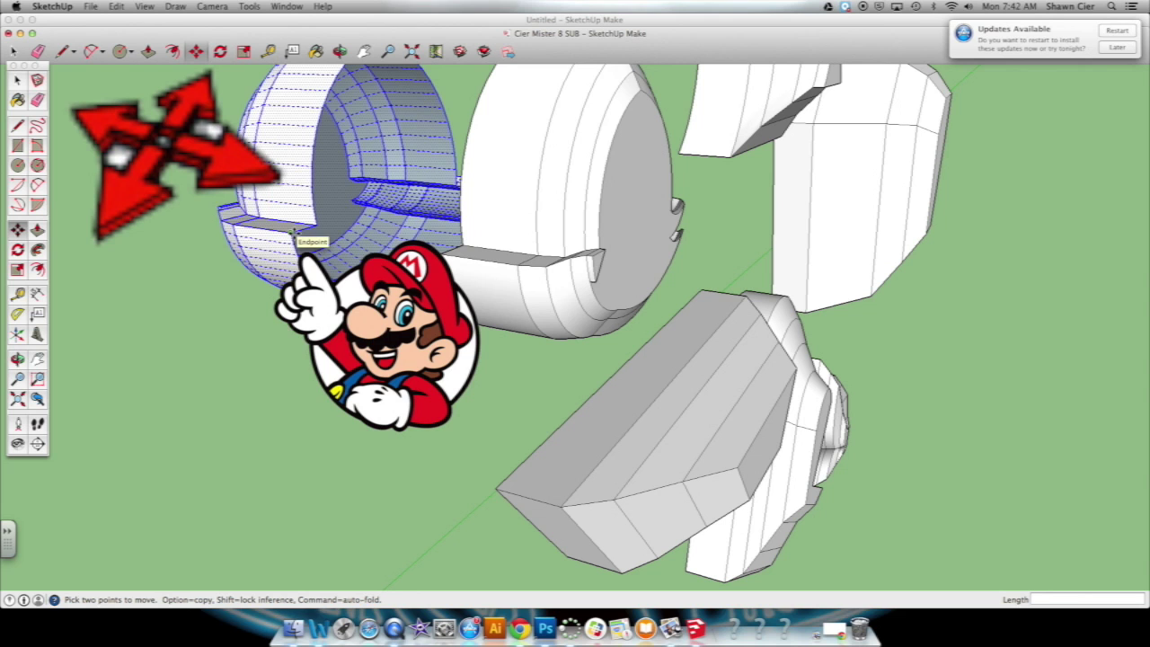
left_click(293, 235)
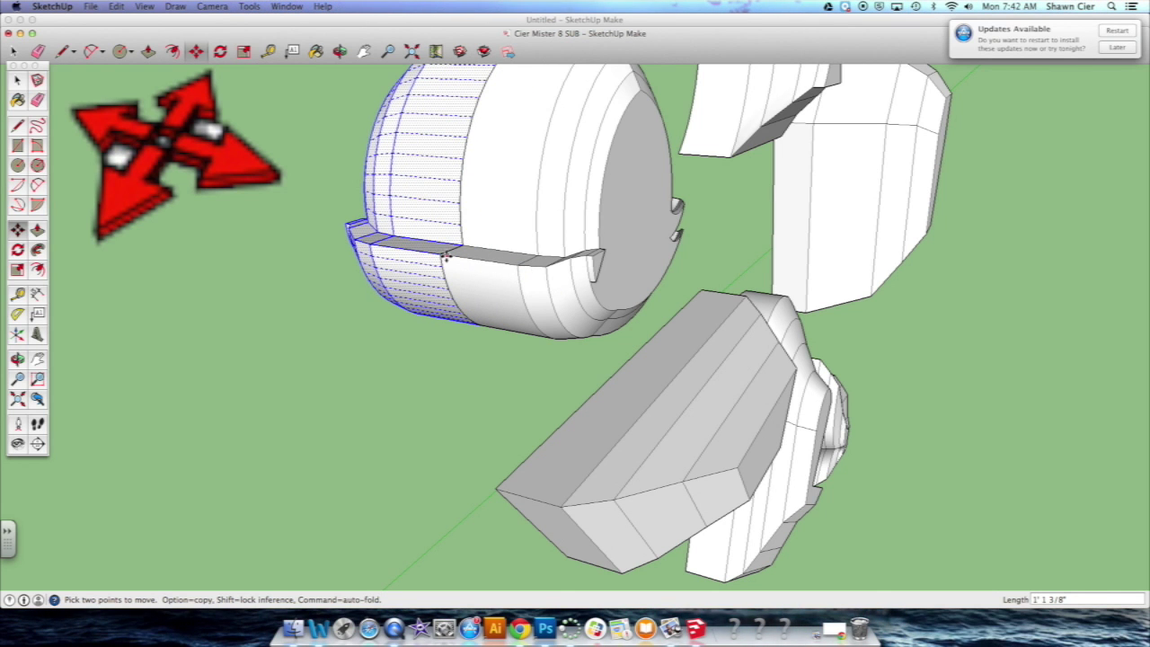
scroll(440, 258, "down", 5)
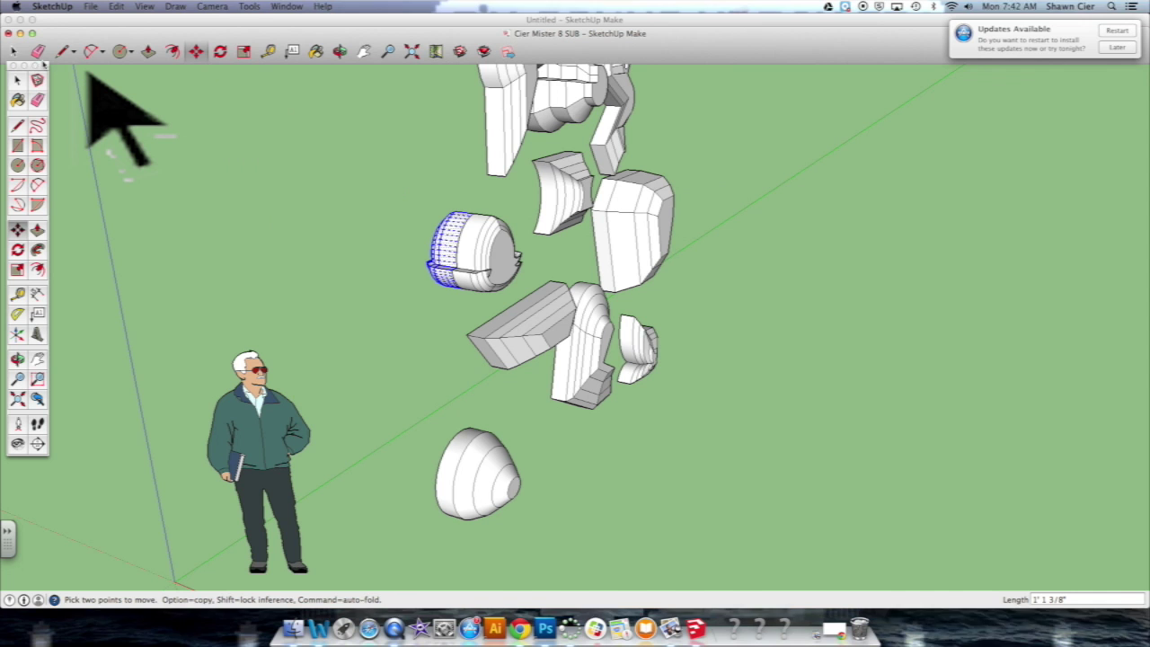
- Deselect everything, then orbit and zoom to frame all the armor parts
left_click(13, 51)
left_click(324, 258)
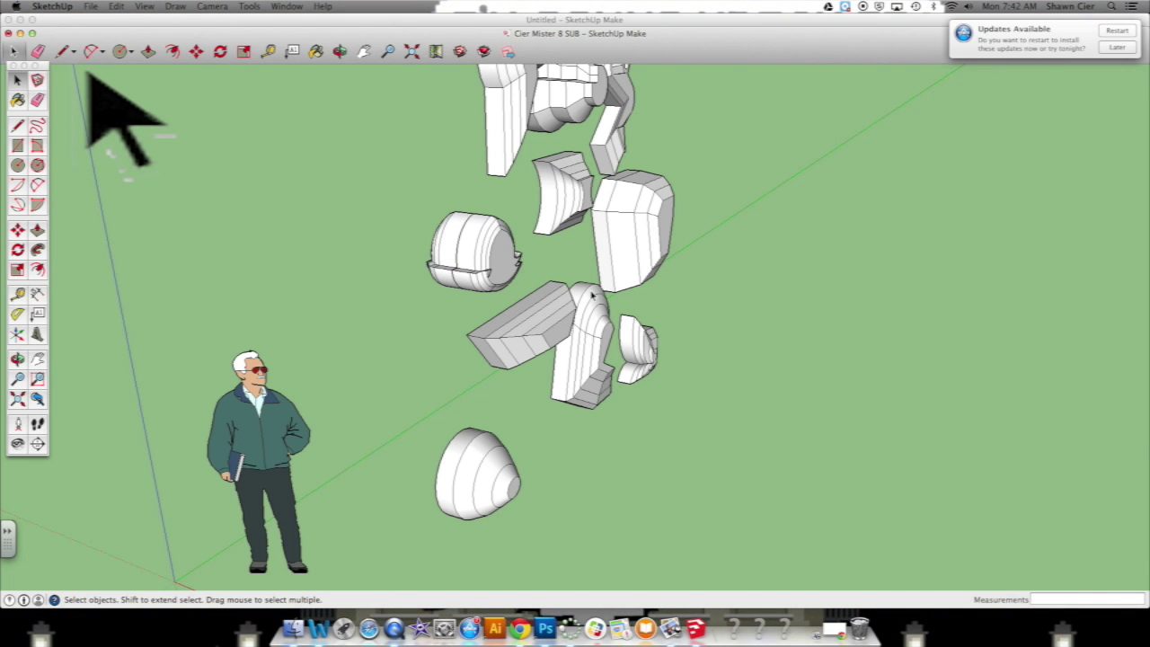
left_click(340, 51)
left_click_drag(596, 206, 701, 178)
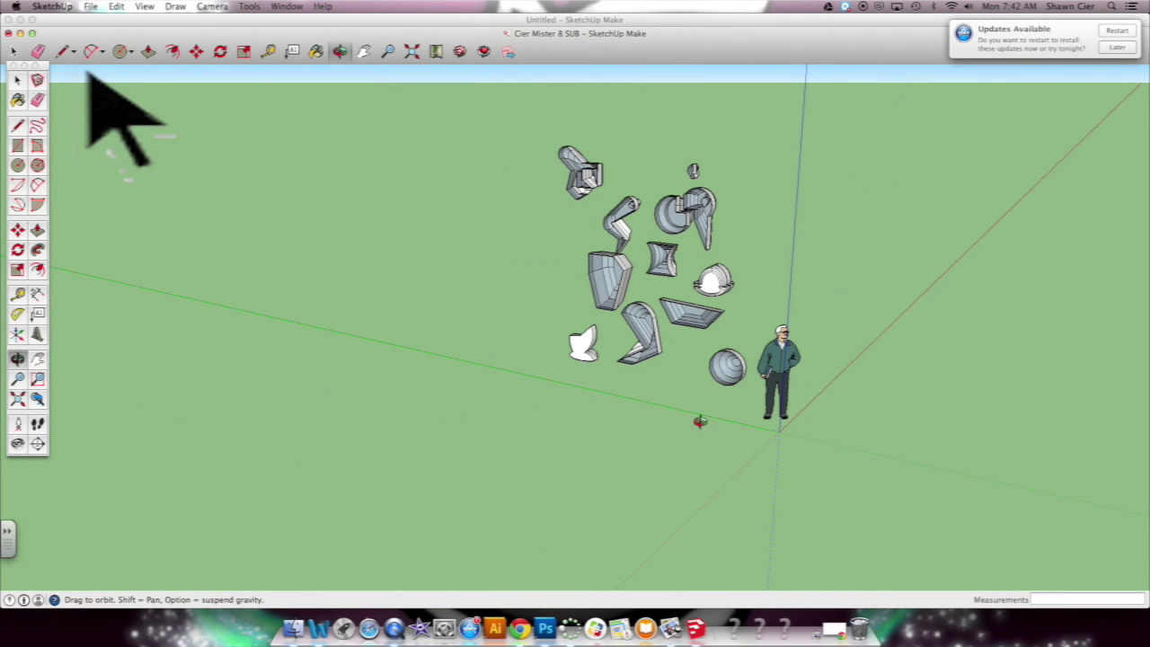
scroll(739, 266, "up", 3)
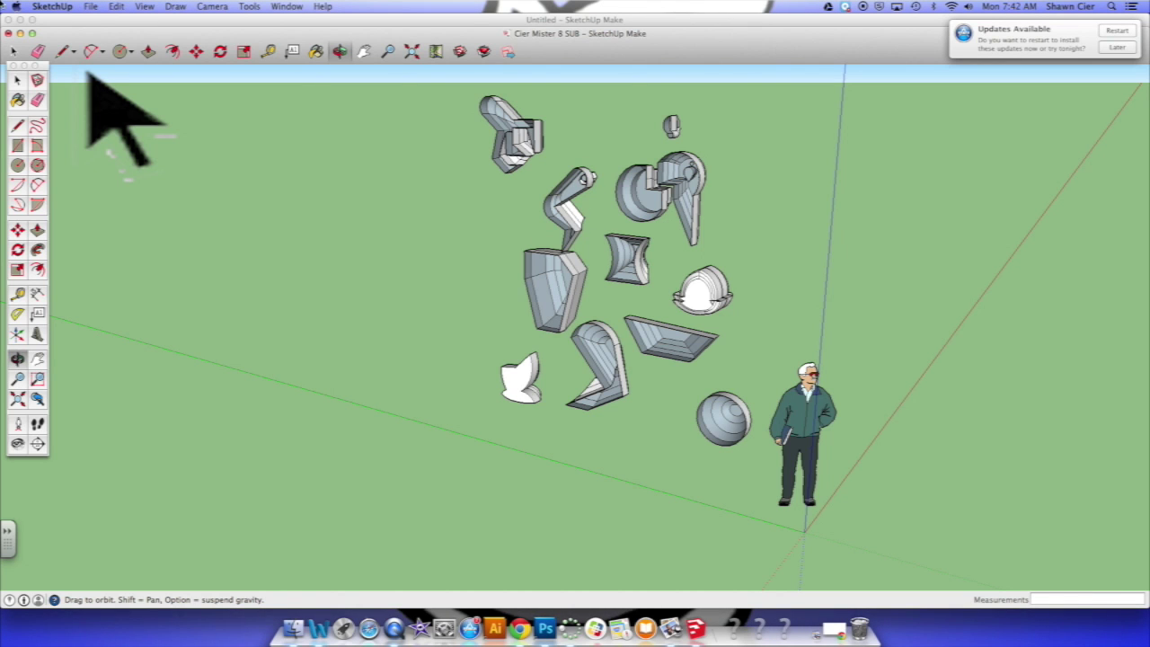
key("space")
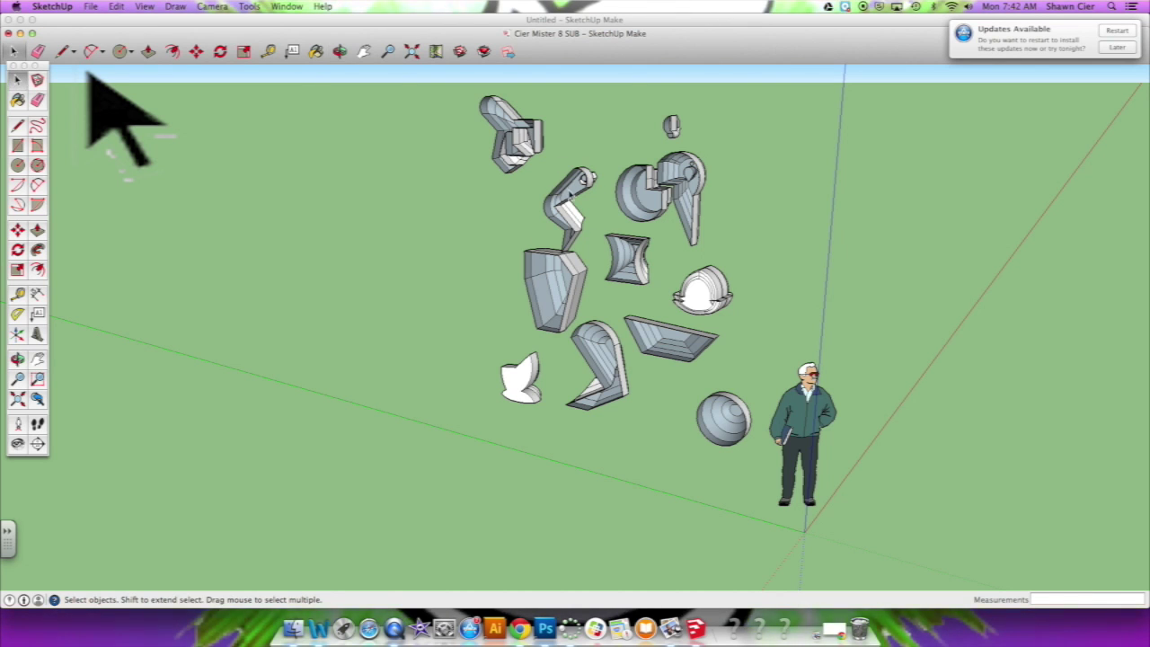
- Select the bent arm piece and Alt-copy it to the left of the original
left_click(572, 191)
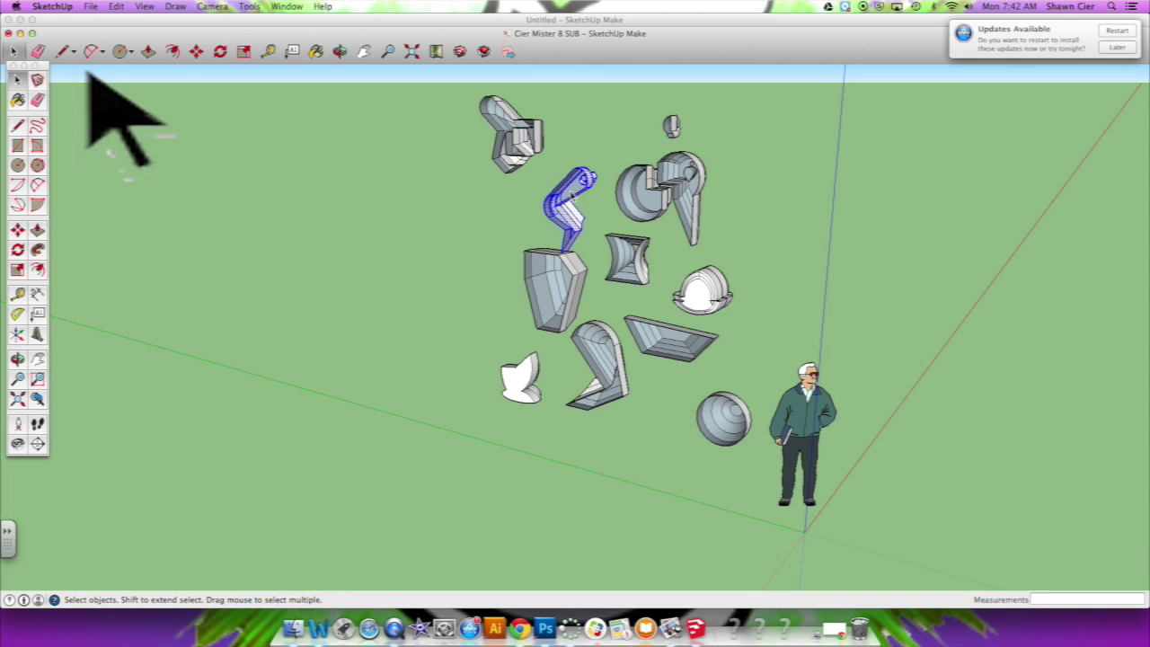
left_click(115, 6)
key("Escape")
key("m")
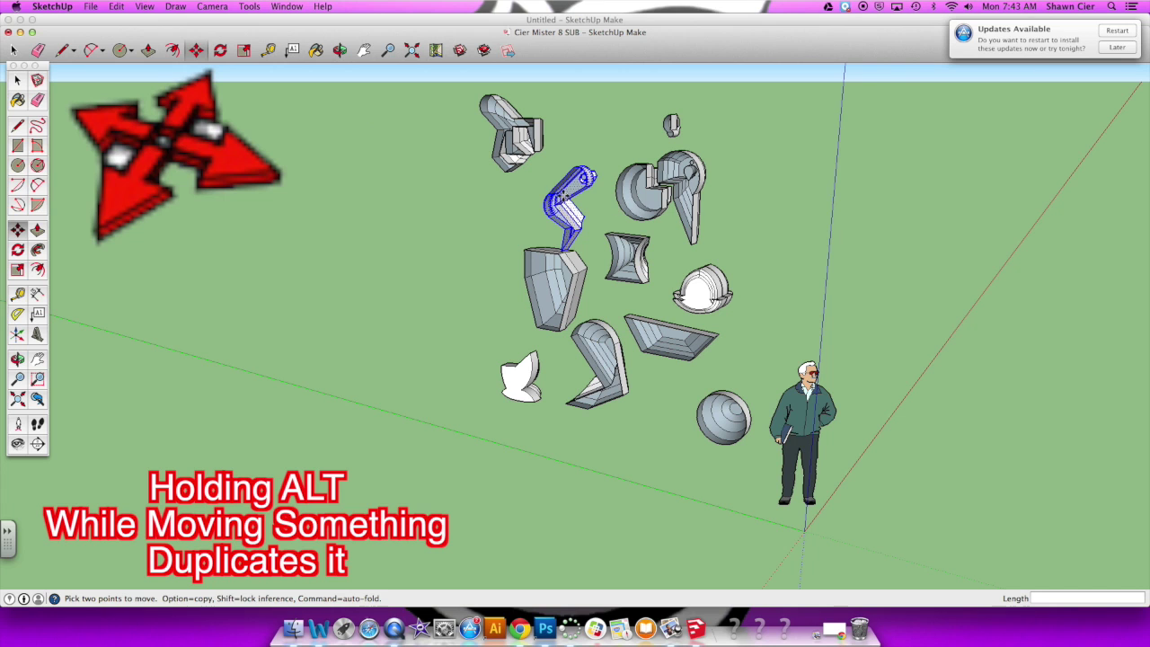
left_click(563, 194)
key("alt")
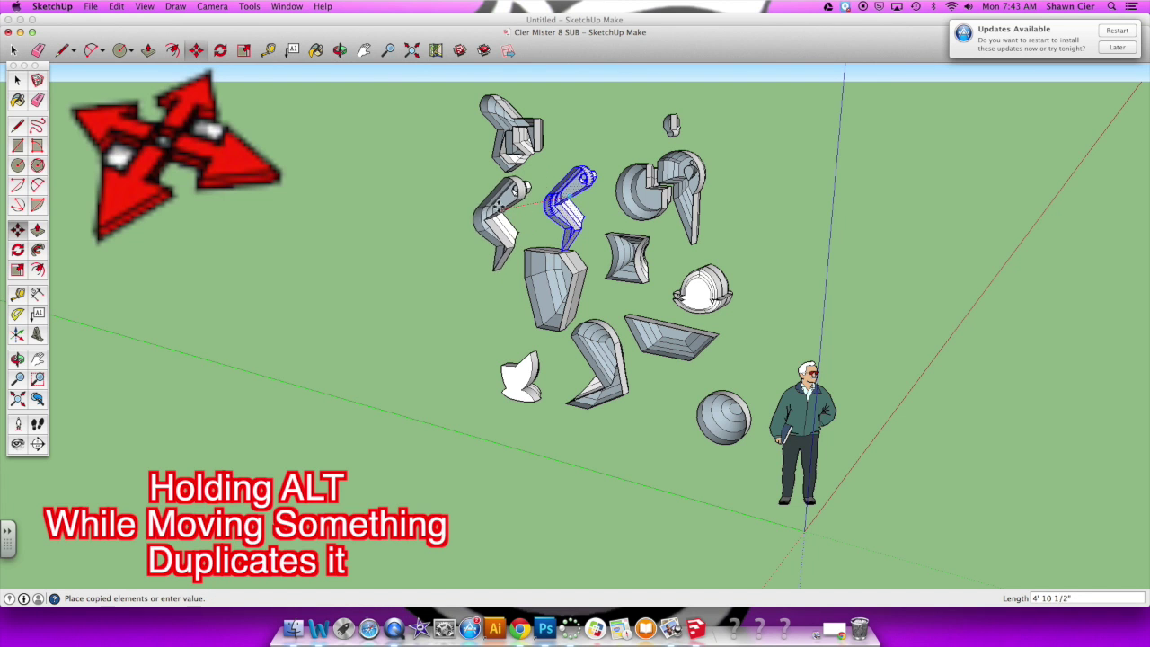
left_click(503, 206)
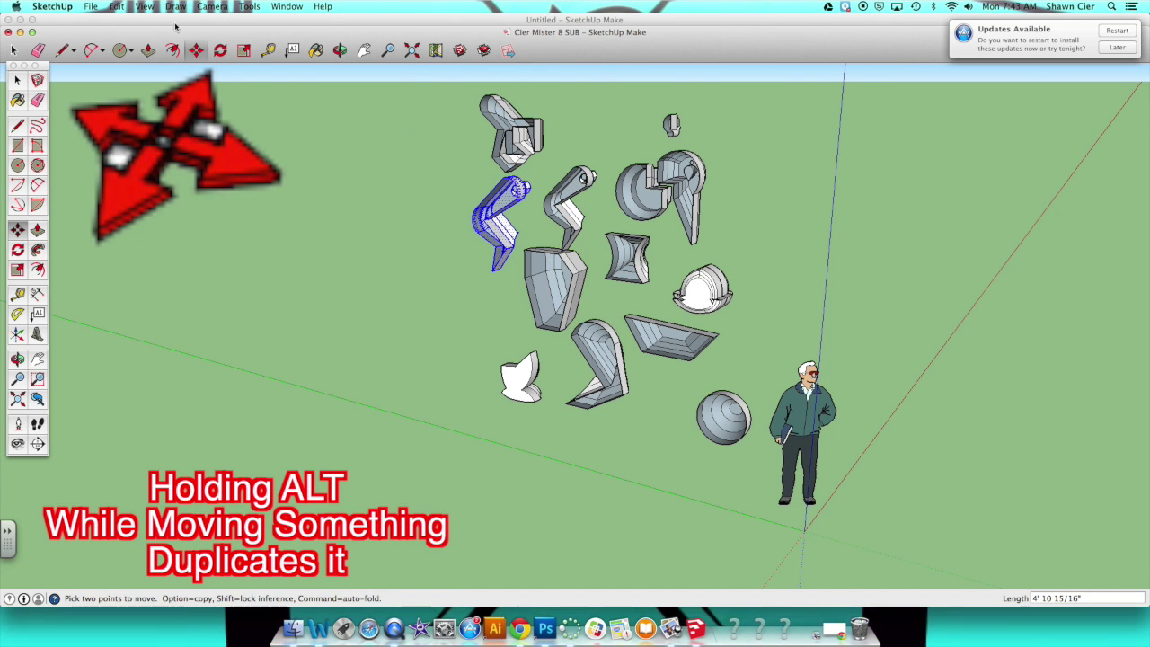
key("space")
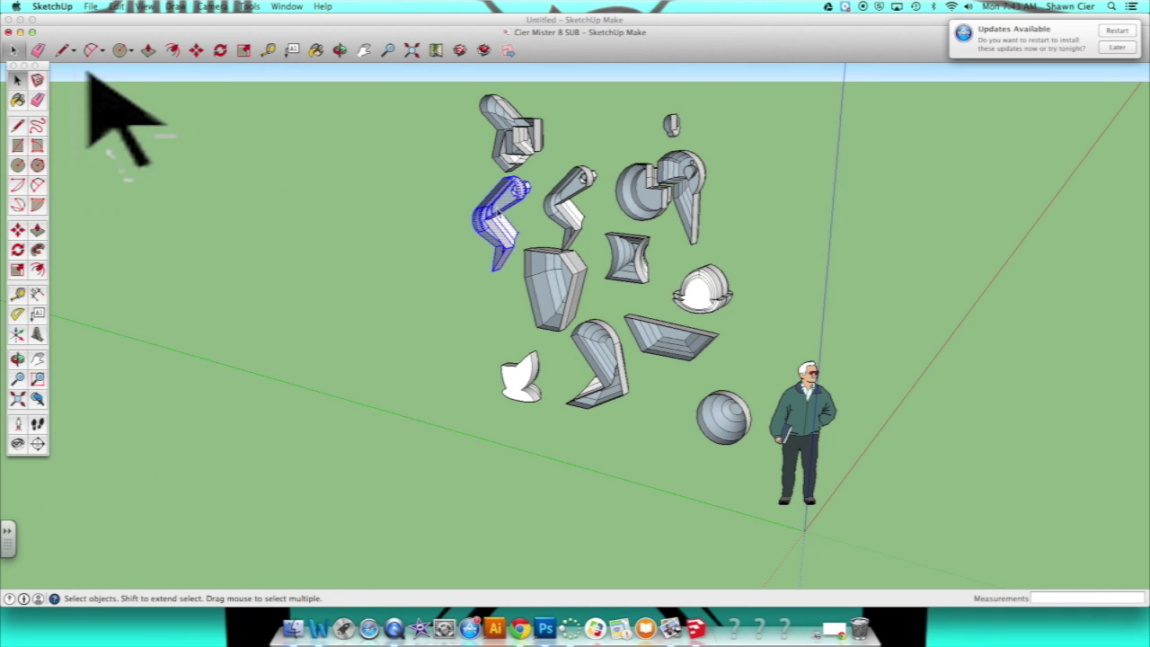
- Flip the copied bent piece along the red direction
left_click(499, 208, "ctrl")
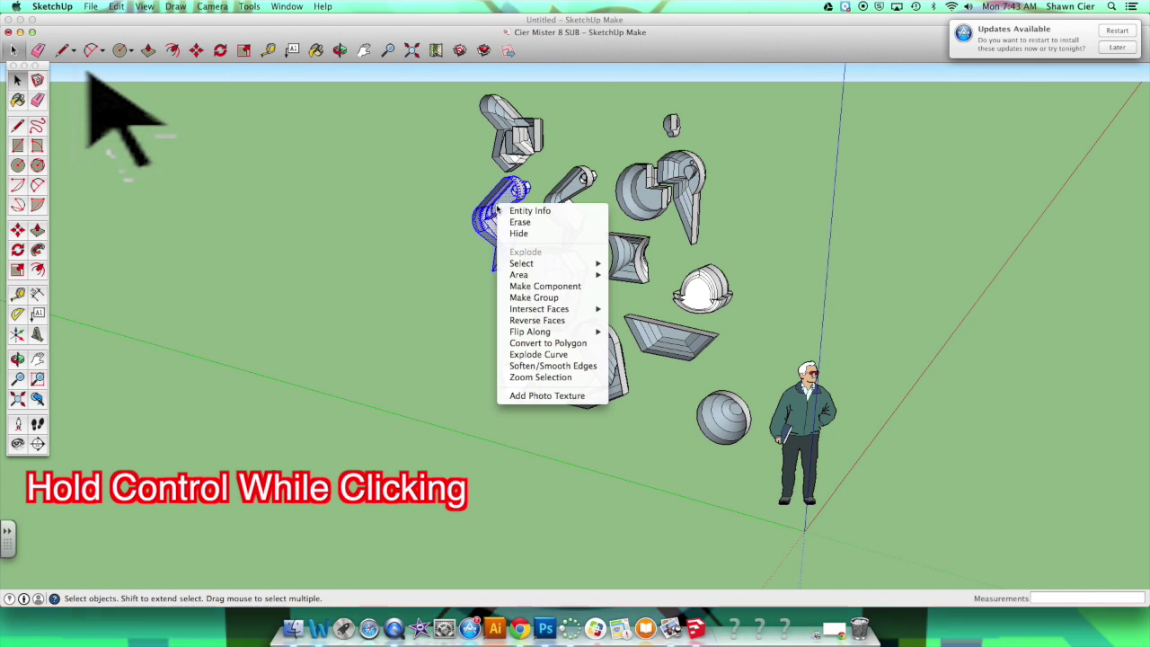
mouse_move(550, 332)
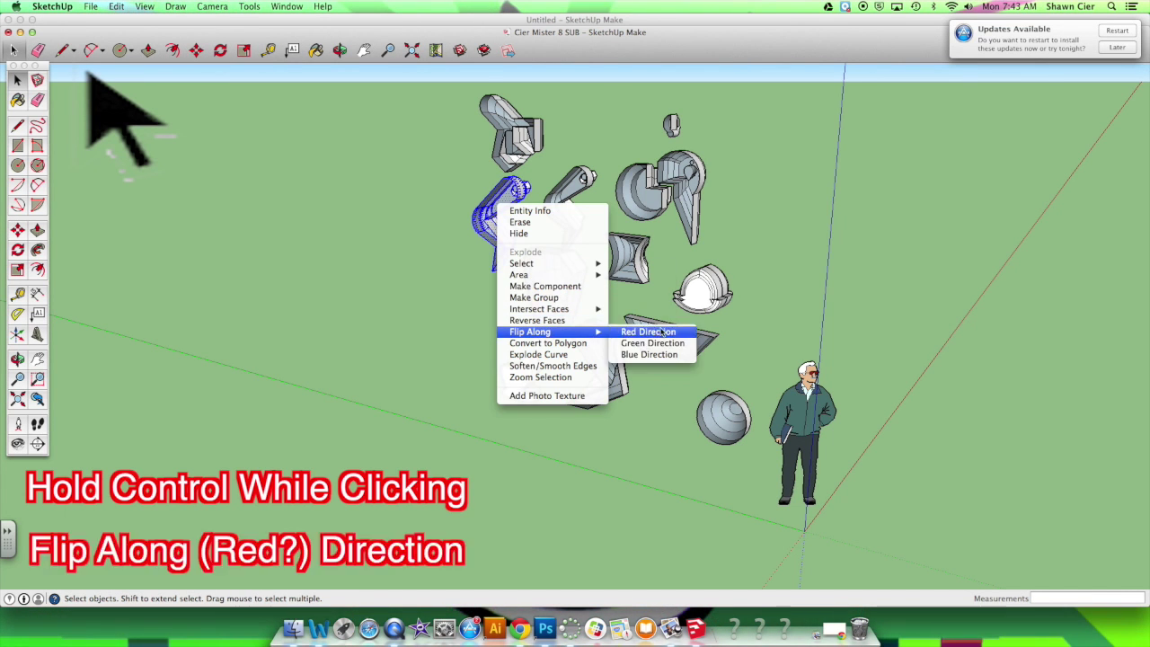
left_click(663, 331)
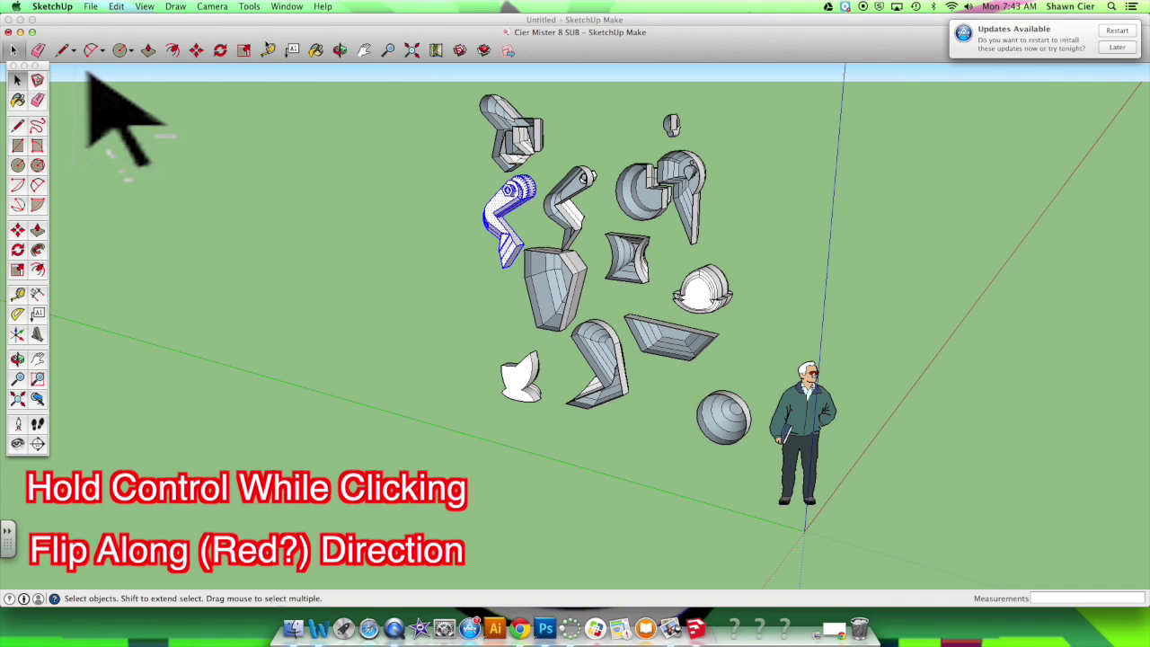
- Move the mirrored copy by its corner onto the original piece's matching endpoint
key("m")
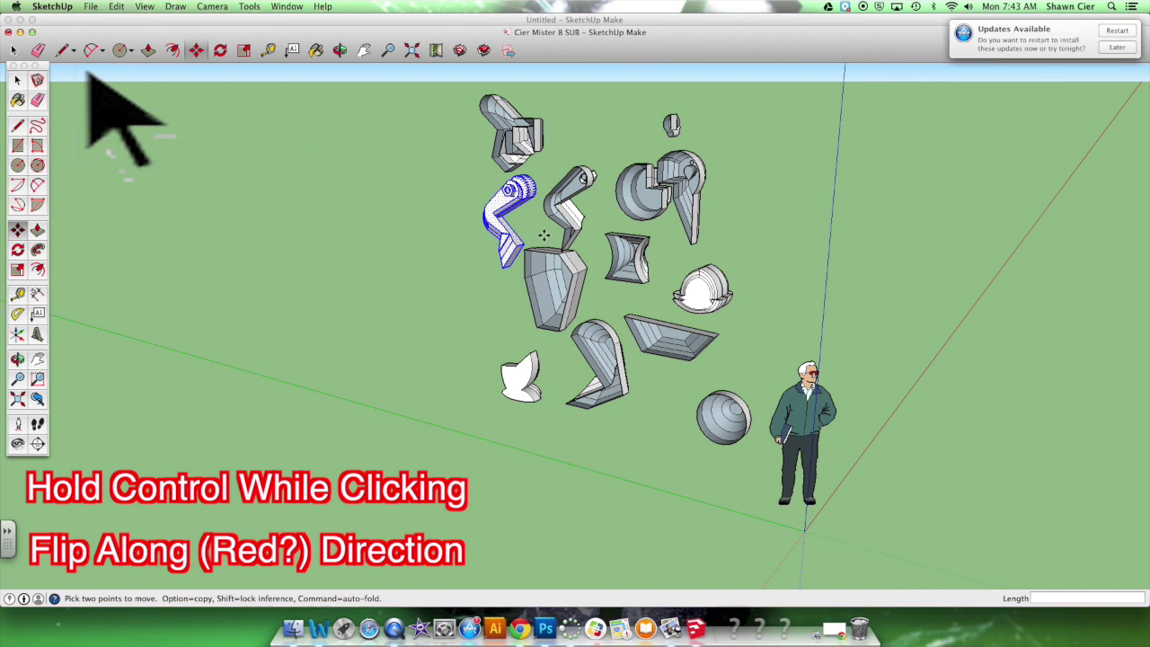
scroll(519, 241, "up", 3)
left_click(528, 244)
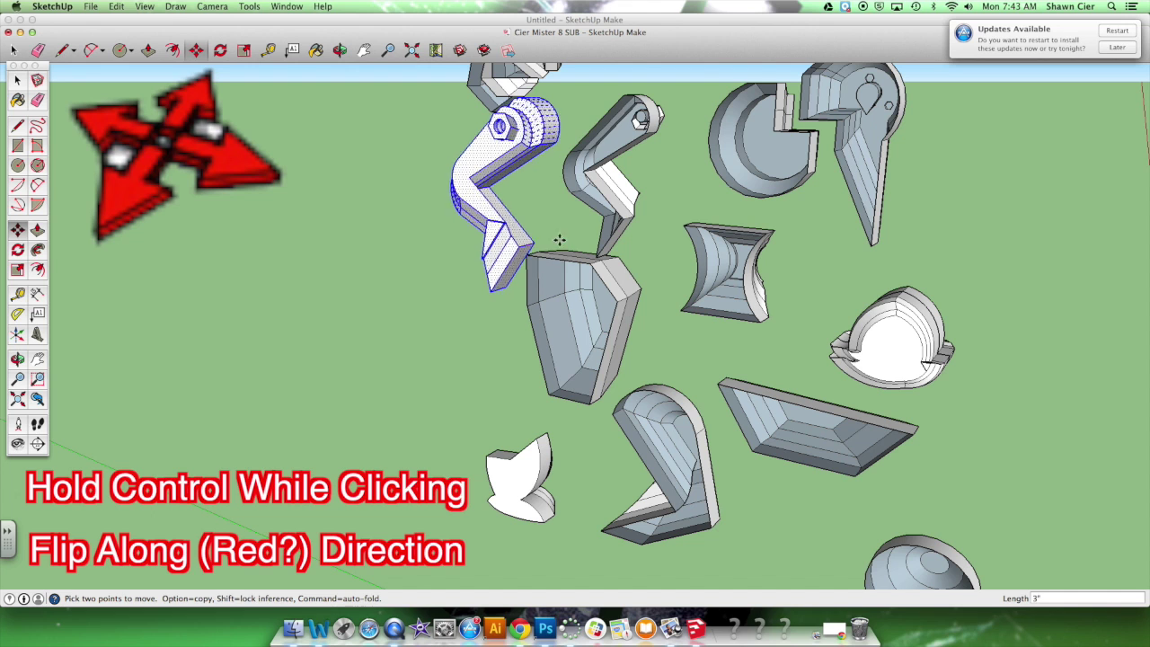
left_click(626, 221)
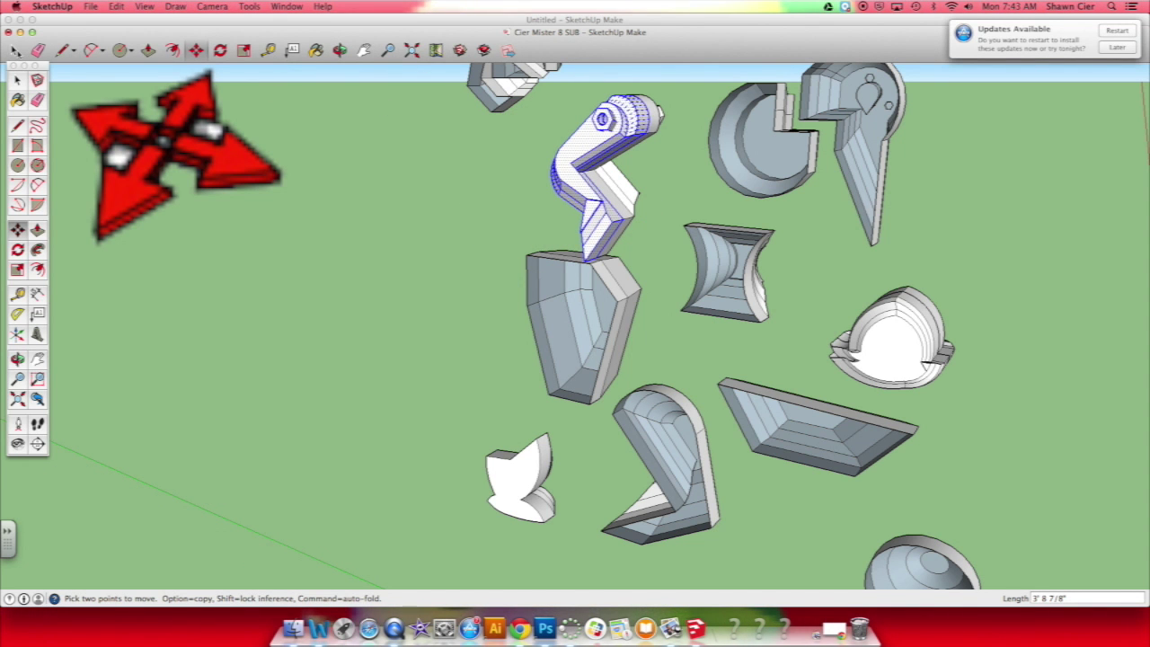
key("space")
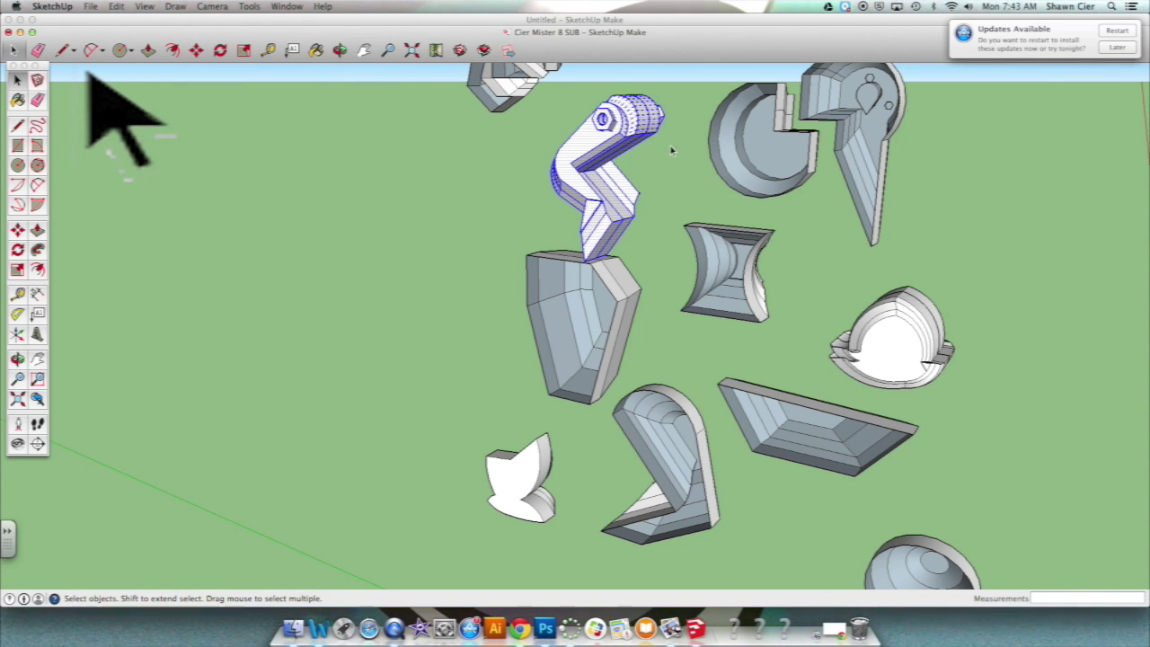
scroll(672, 153, "down", 3)
- Zoom to extents and Alt-copy the finished arm piece off to the left of the parts
left_click(411, 51)
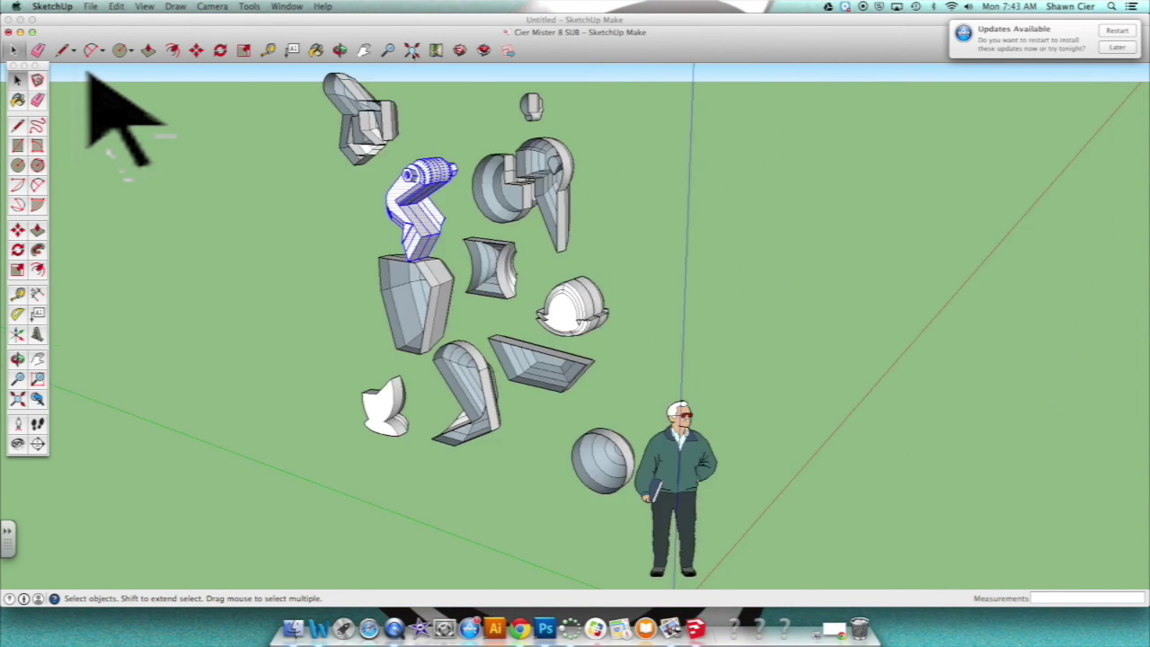
left_click(340, 51)
left_click_drag(342, 180, 1130, 227)
left_click_drag(229, 144, 362, 159)
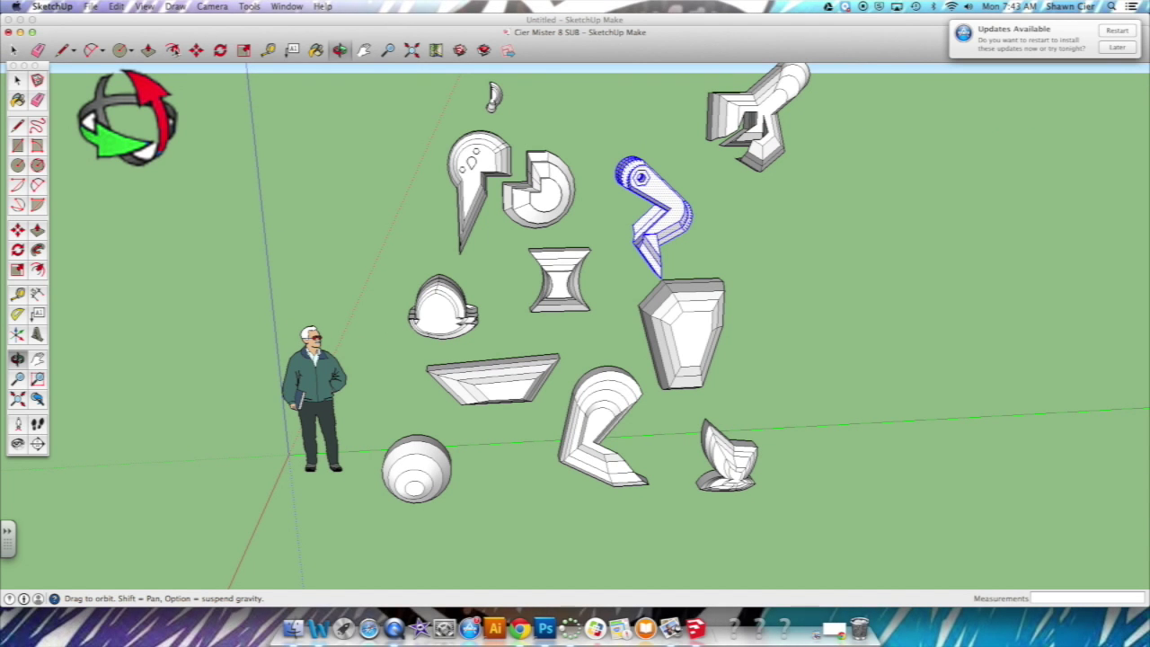
left_click(196, 51)
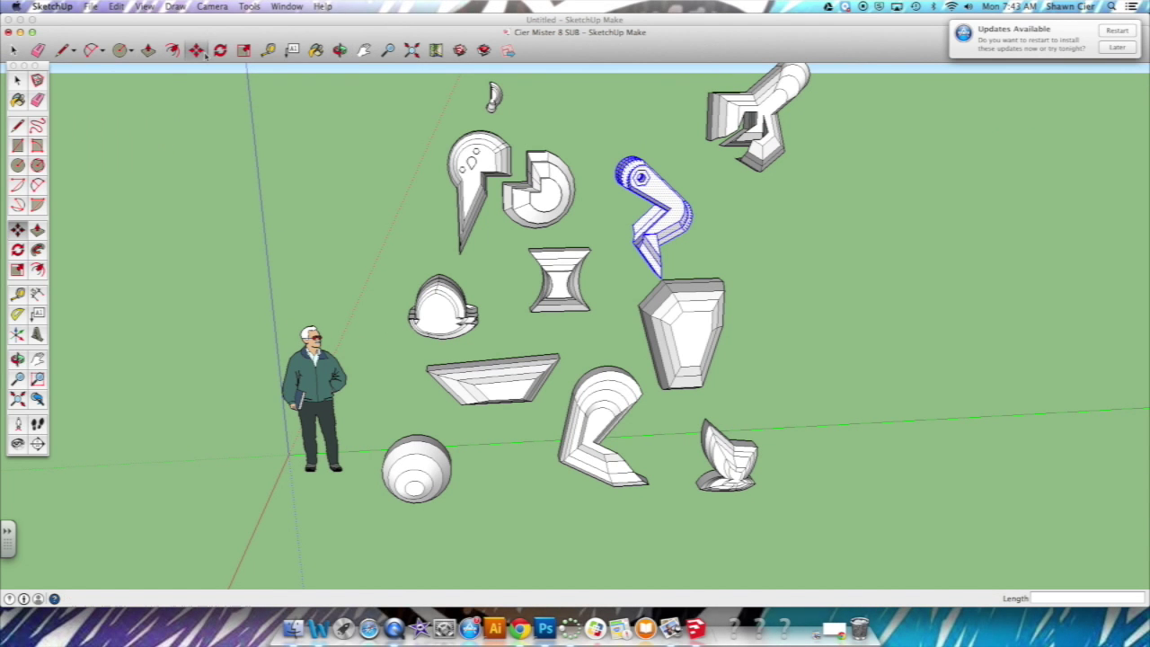
left_click(651, 189)
key("alt")
left_click(354, 193)
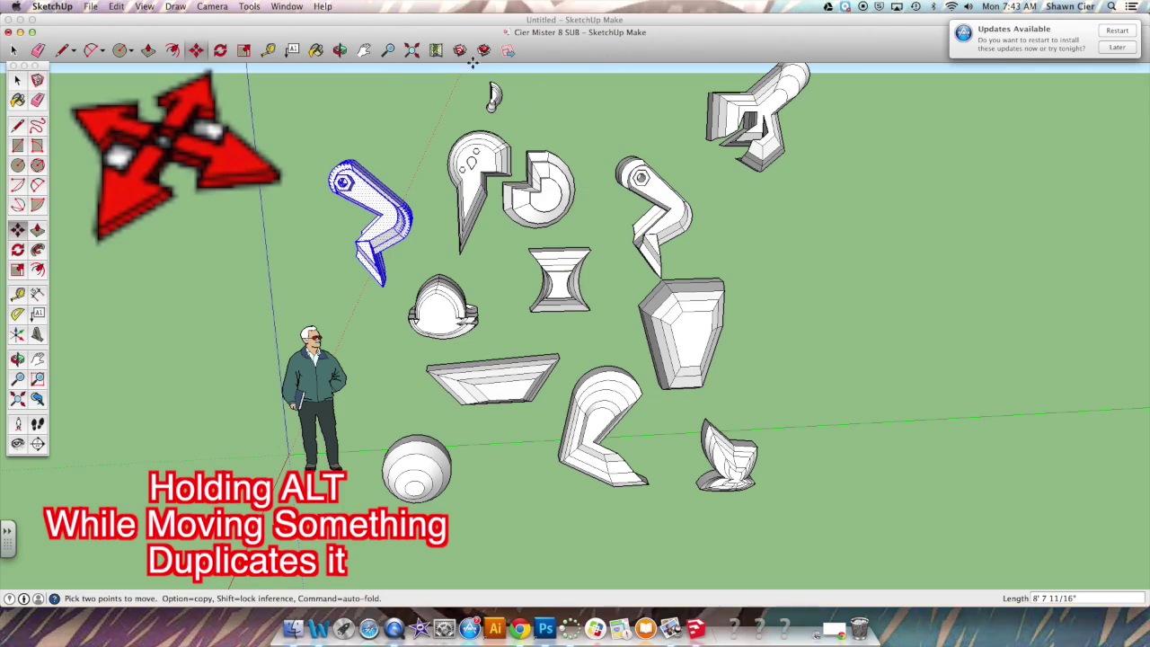
left_click(340, 50)
left_click_drag(389, 140, 910, 205)
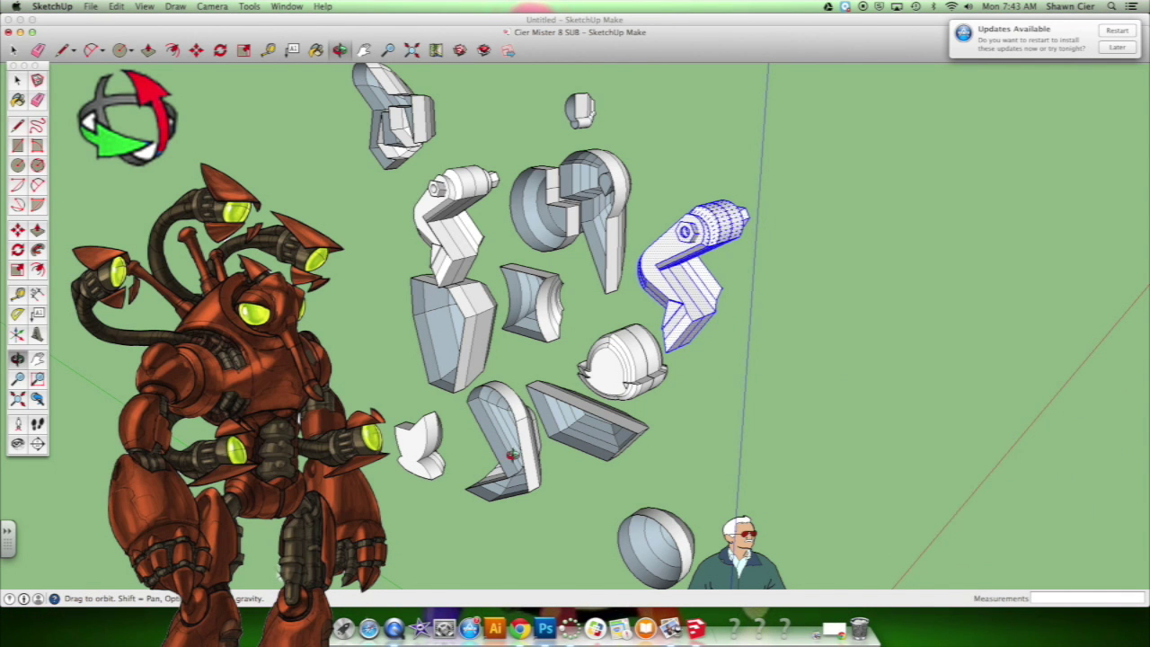
scroll(508, 454, "up", 5)
scroll(516, 443, "down", 5)
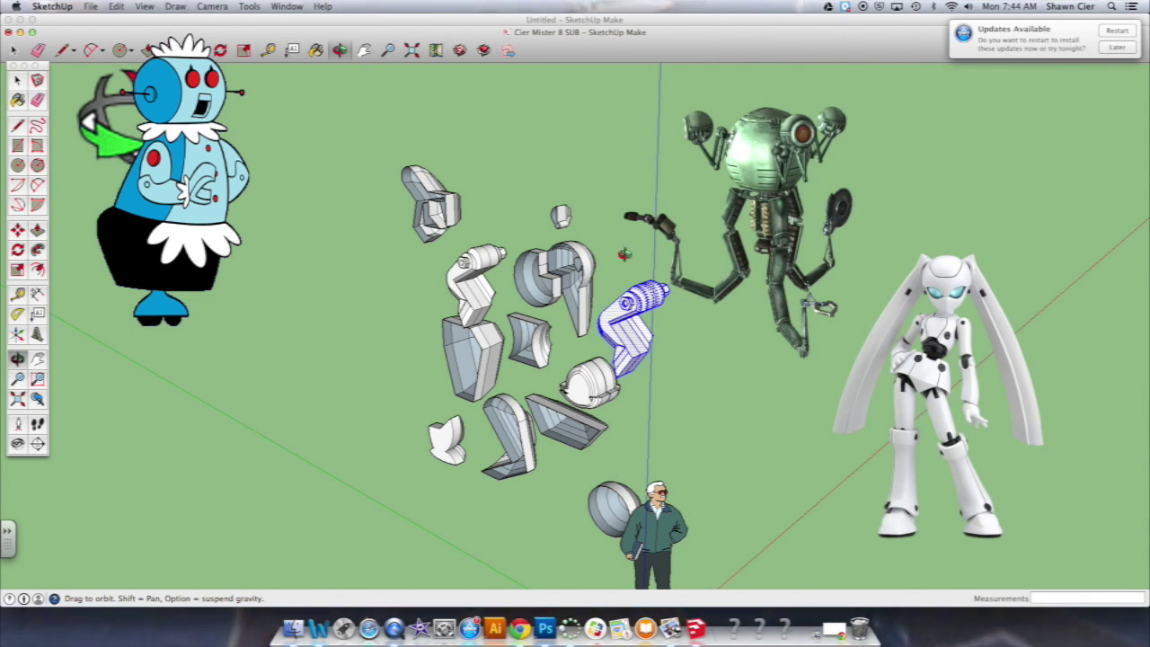
left_click_drag(687, 252, 895, 300)
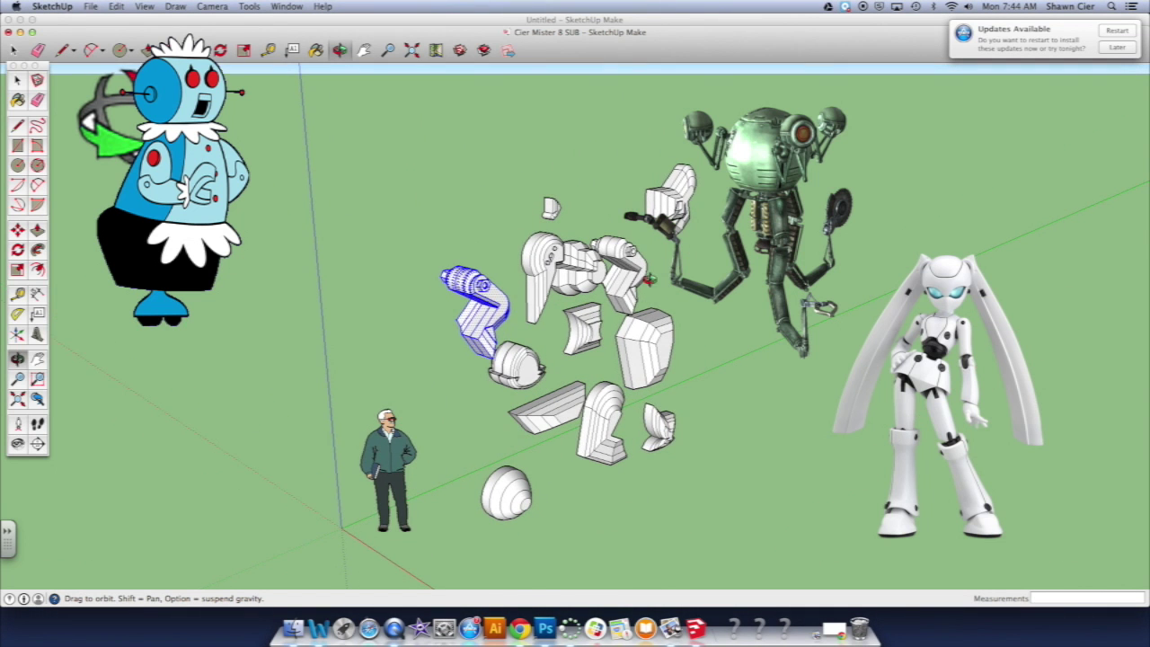